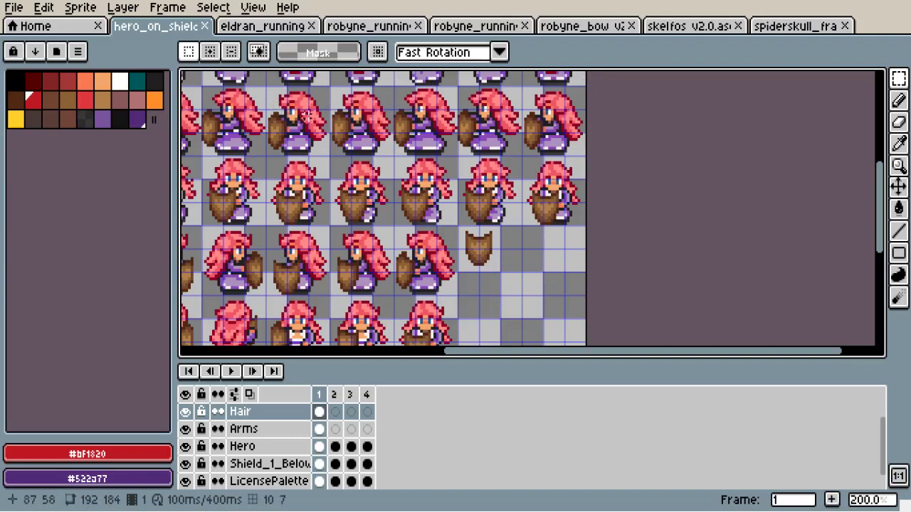
# Hide all layers, then bring back the body, arms and pink hair one by one.
pyautogui.moveTo(311, 118); pyautogui.dragTo(378, 166)
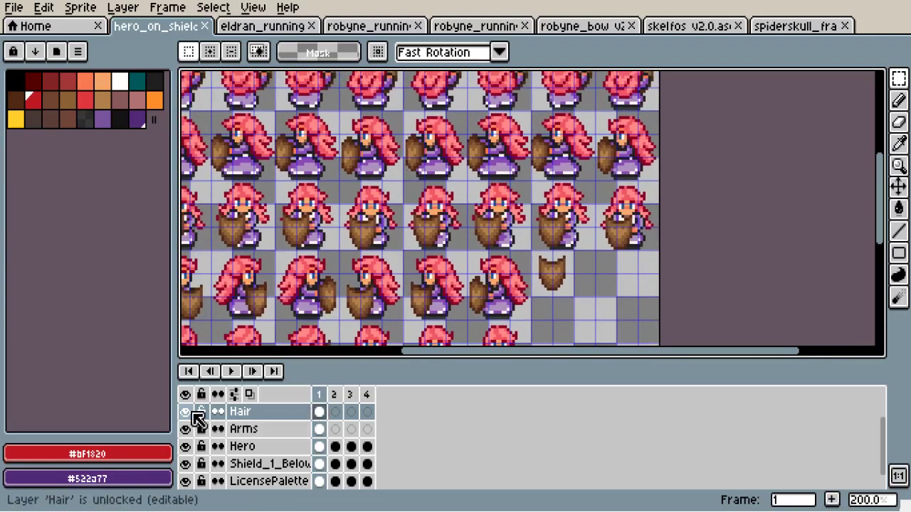
pyautogui.click(185, 412)
pyautogui.click(187, 413)
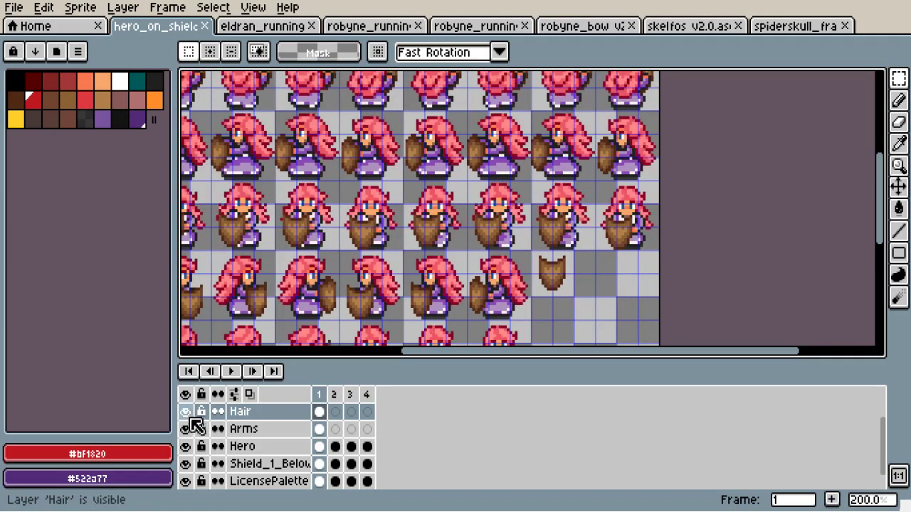
pyautogui.scroll(-1, 235, 432)
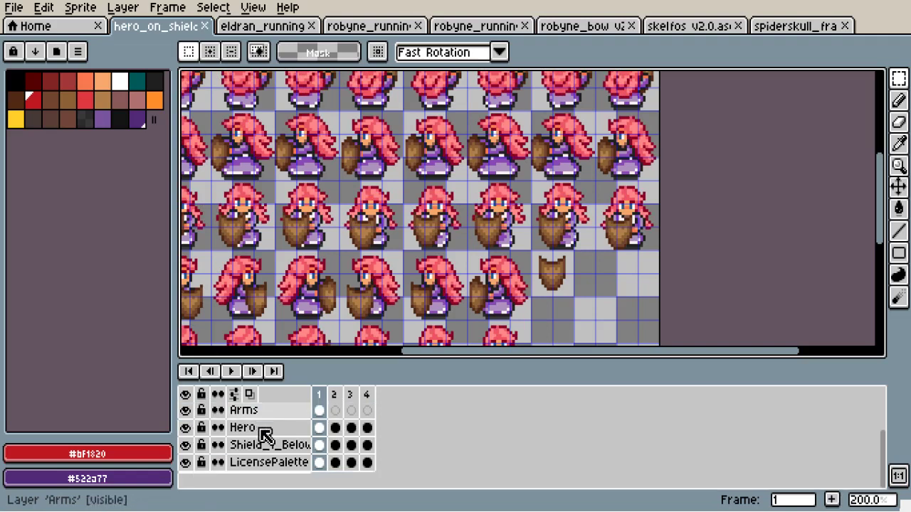
pyautogui.click(185, 393)
pyautogui.scroll(1, 217, 431)
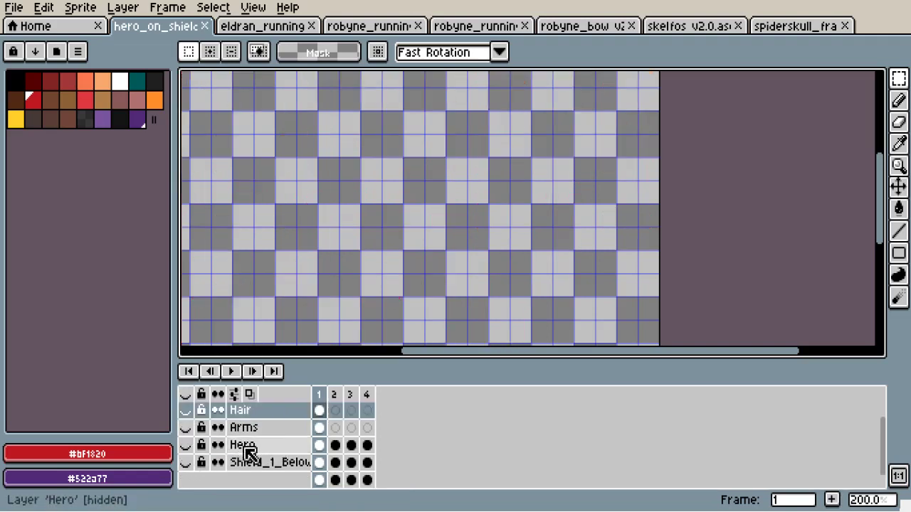
pyautogui.click(187, 445)
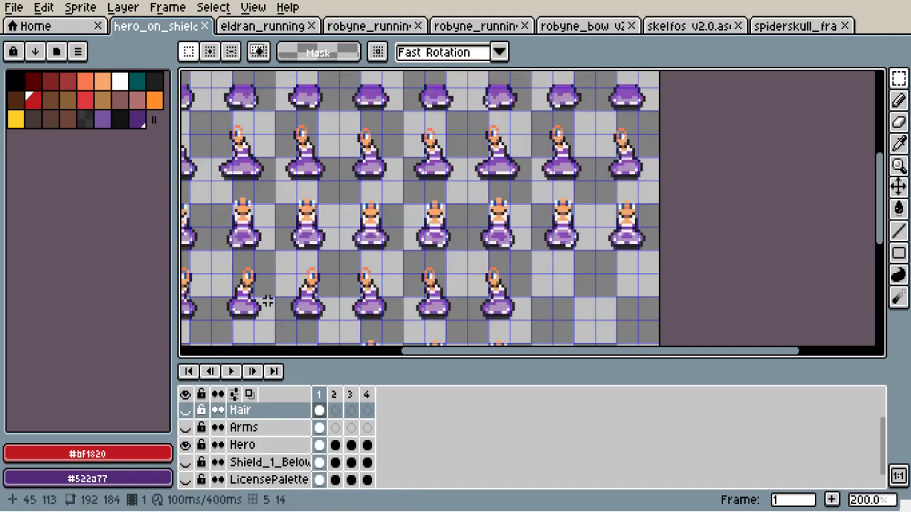
pyautogui.click(186, 428)
pyautogui.click(186, 411)
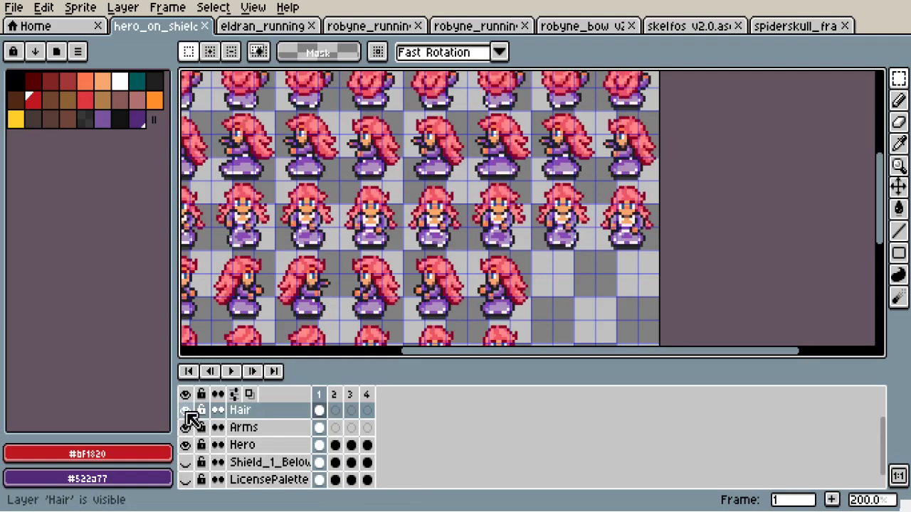
pyautogui.scroll(1, 260, 419)
# Toggle the shield layers, leaving Shield_1_Above and Shield_1_Below hidden.
pyautogui.click(187, 411)
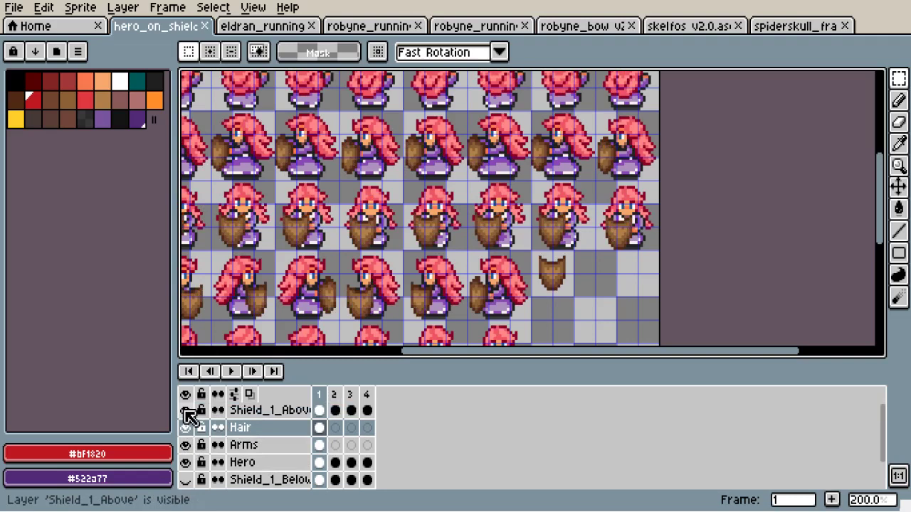
pyautogui.click(187, 412)
pyautogui.click(186, 411)
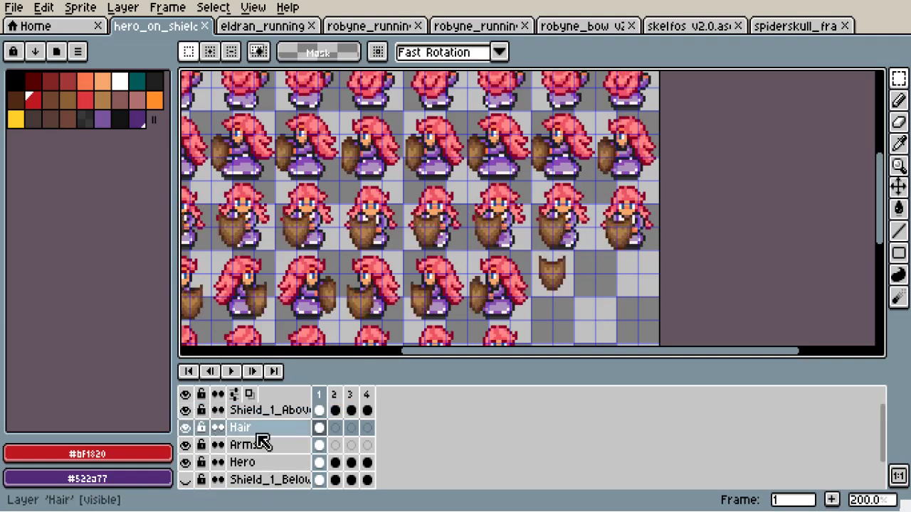
pyautogui.scroll(-2, 242, 449)
pyautogui.click(186, 446)
pyautogui.scroll(2, 202, 448)
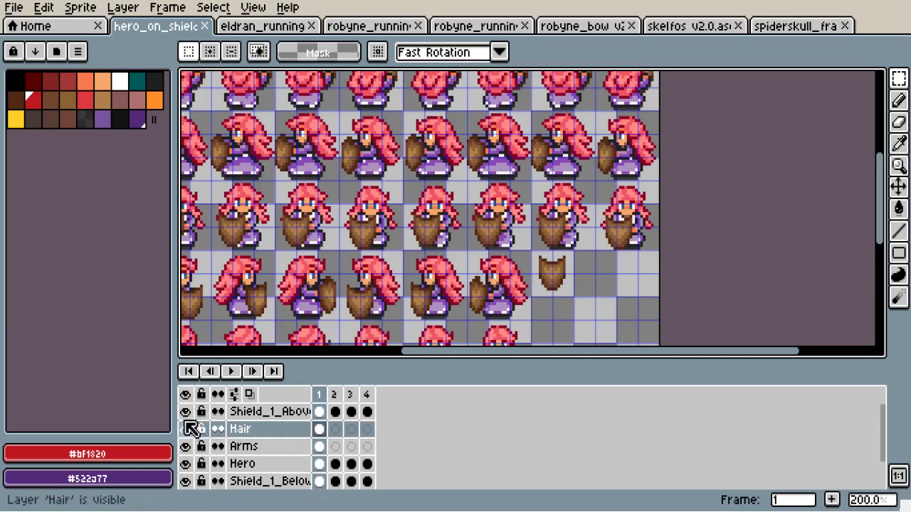
pyautogui.click(185, 412)
pyautogui.scroll(-1, 235, 464)
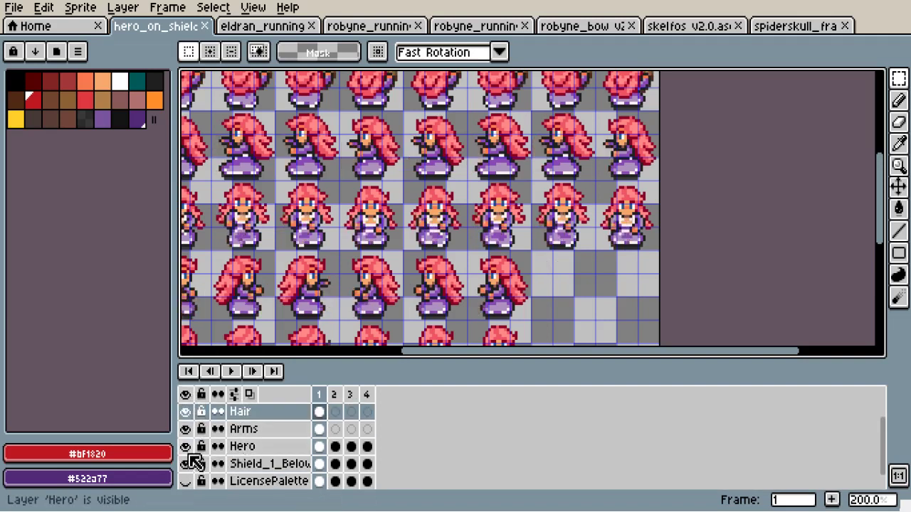
pyautogui.click(188, 463)
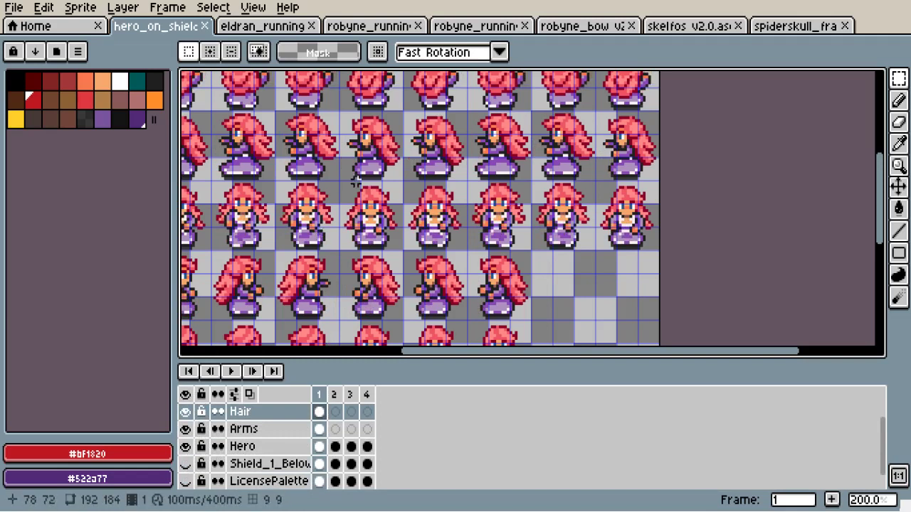
pyautogui.click(89, 13)
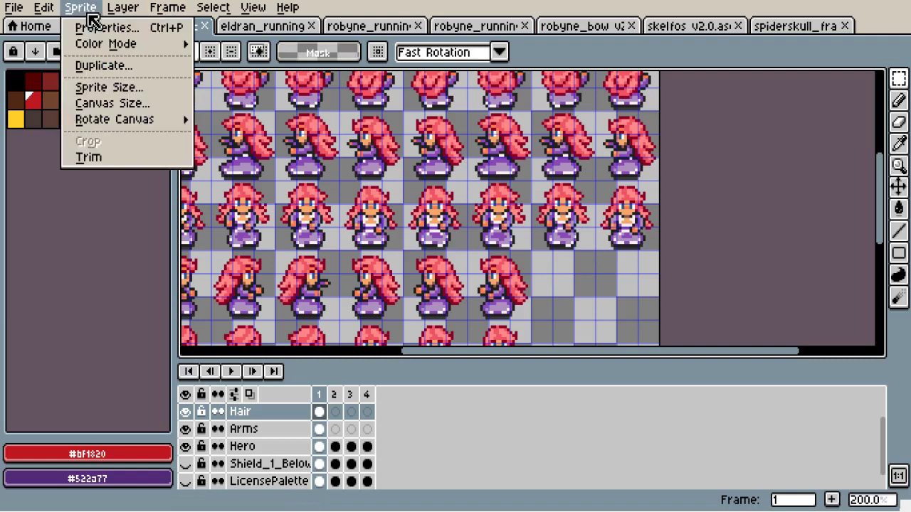
pyautogui.click(24, 9)
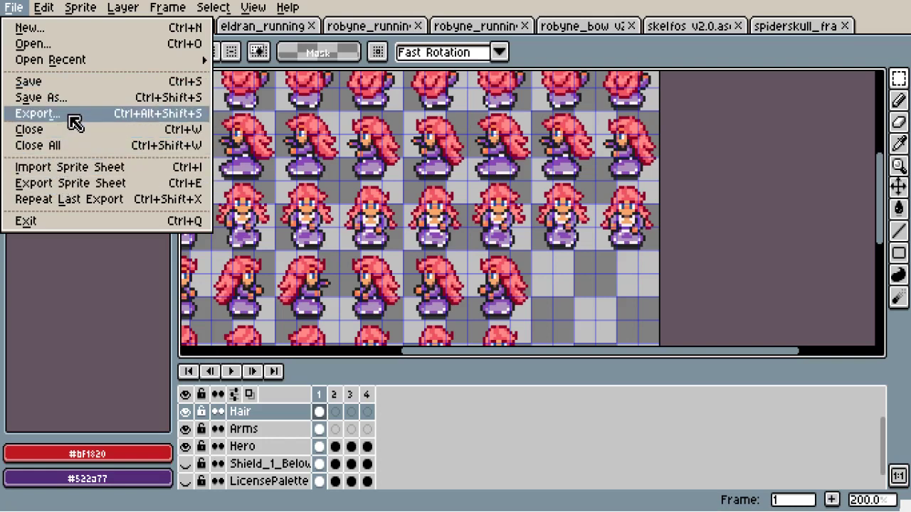
pyautogui.click(75, 124)
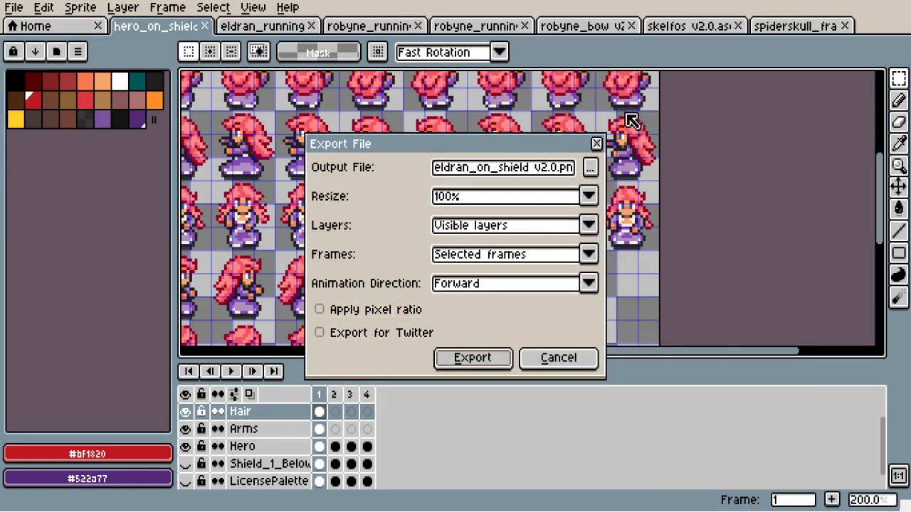
pyautogui.click(597, 143)
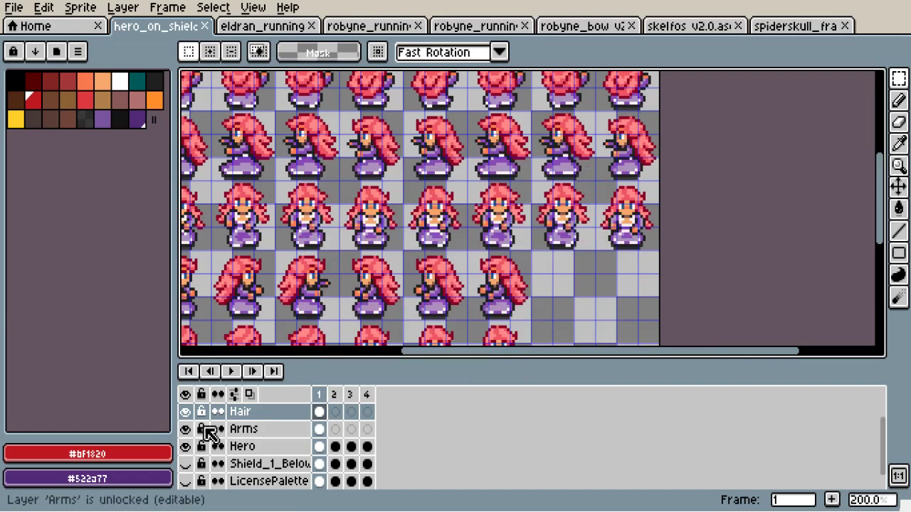
# Hide every layer, then show only Shield_1_Below and Shield_1_Above.
pyautogui.click(186, 395)
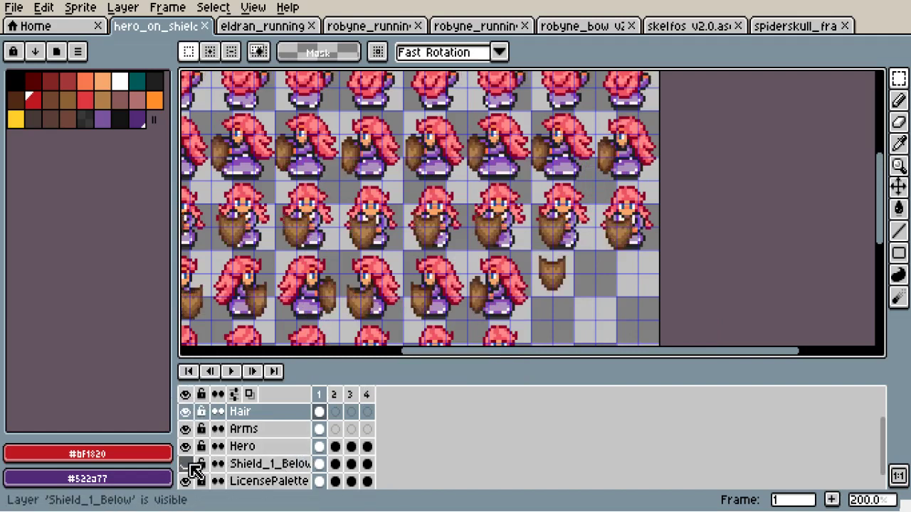
pyautogui.click(186, 394)
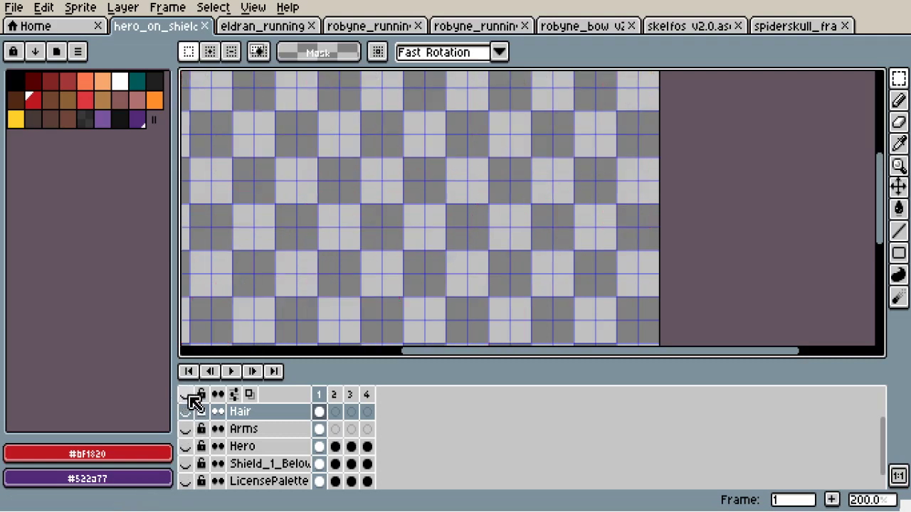
pyautogui.click(186, 464)
pyautogui.scroll(-1, 360, 234)
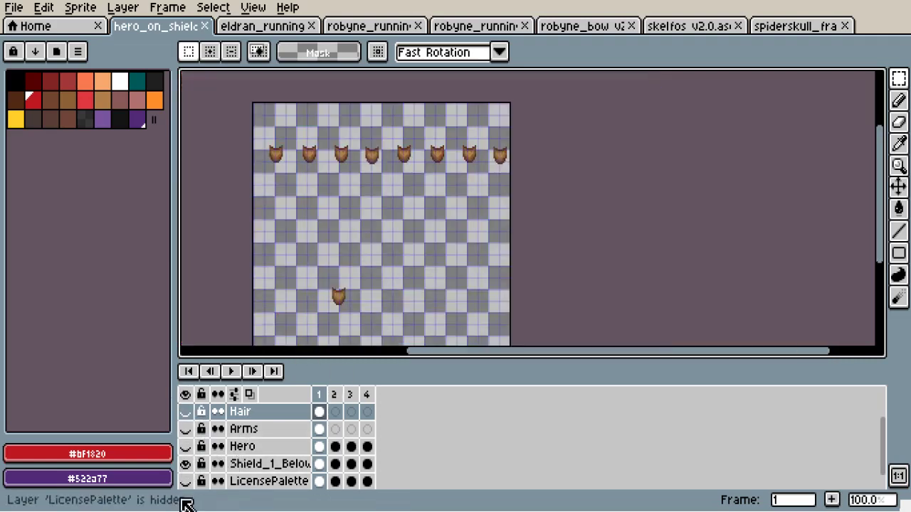
pyautogui.scroll(1, 188, 455)
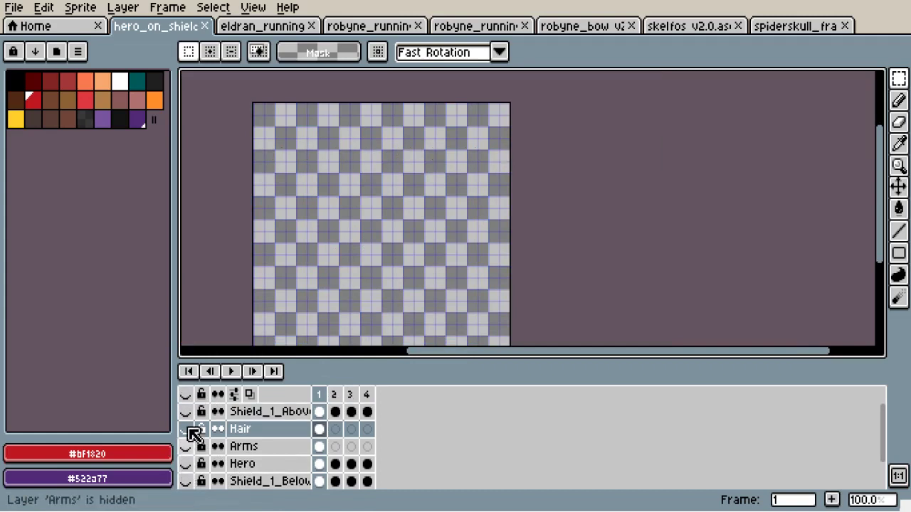
pyautogui.click(186, 413)
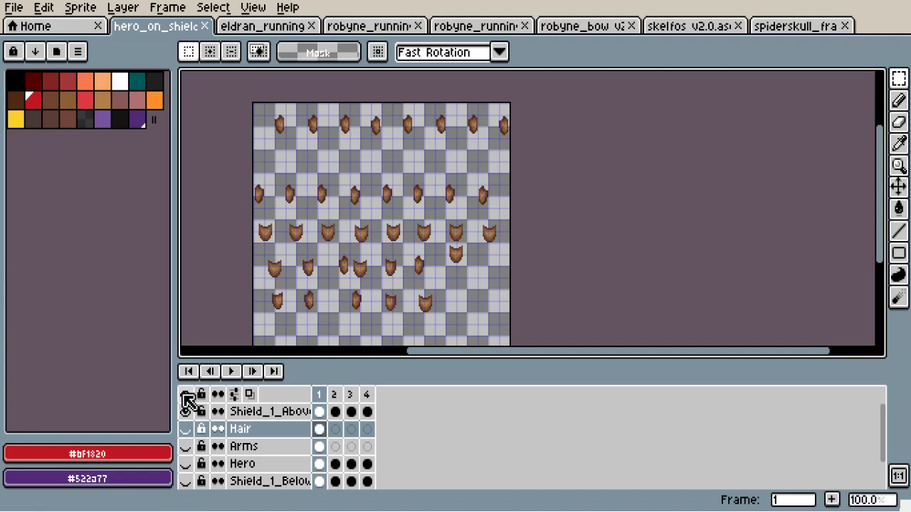
# Show all layers, lock every layer, and drag the Hair layer below Arms.
pyautogui.click(185, 395)
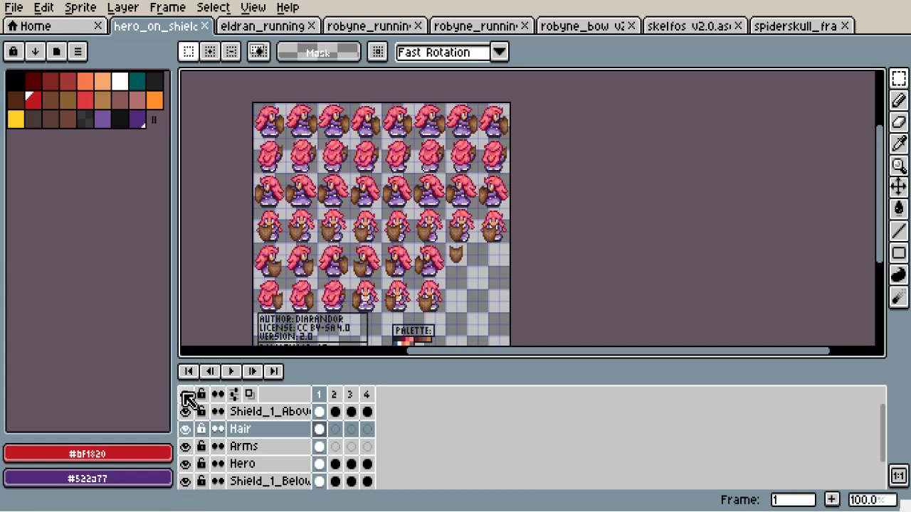
pyautogui.click(202, 430)
pyautogui.click(201, 429)
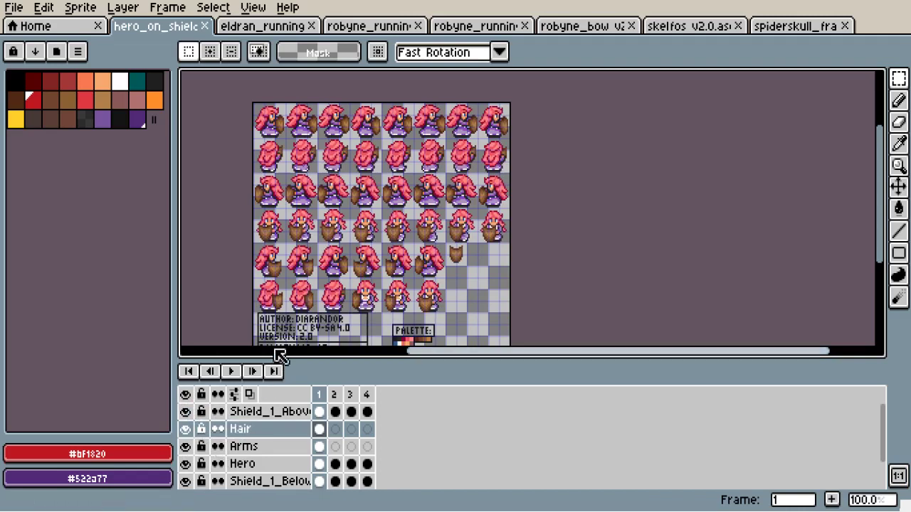
pyautogui.click(202, 394)
pyautogui.click(242, 431)
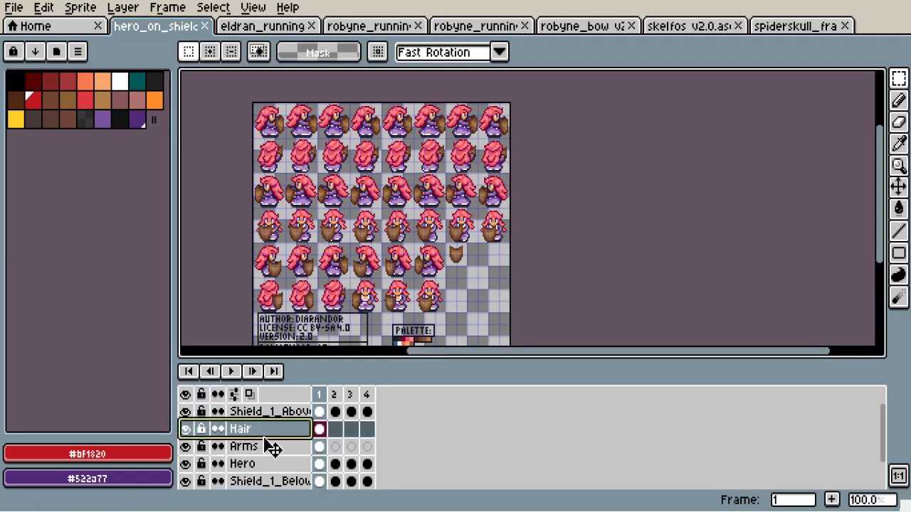
pyautogui.moveTo(264, 439)
pyautogui.mouseDown()
pyautogui.moveTo(266, 461)
pyautogui.moveTo(266, 430)
pyautogui.mouseUp()
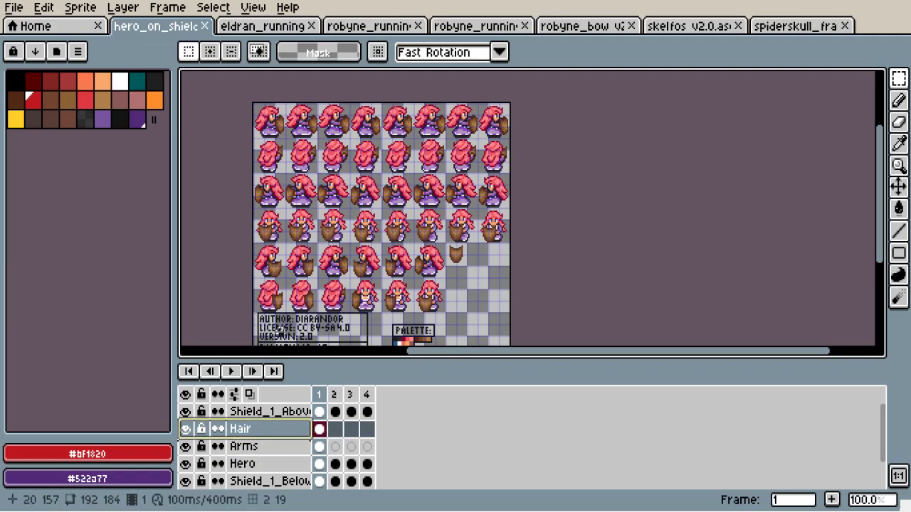
# Step back and forth between frames 1–3 to compare the sprite poses.
pyautogui.click(334, 394)
pyautogui.scroll(2, 390, 260)
pyautogui.moveTo(390, 259); pyautogui.dragTo(440, 339)
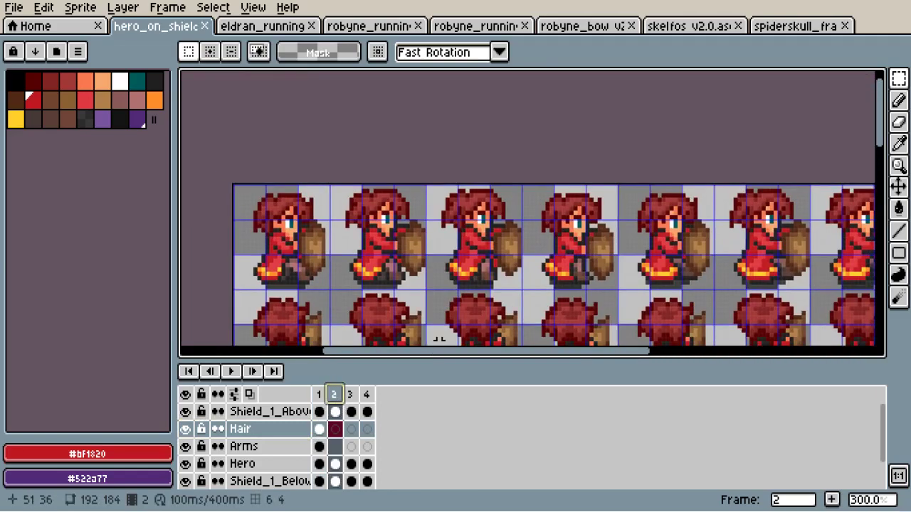
pyautogui.hotkey('ctrl', 'z')
pyautogui.press('Right')
pyautogui.press('Left')
pyautogui.press('Right')
pyautogui.press('Left')
pyautogui.press('Right')
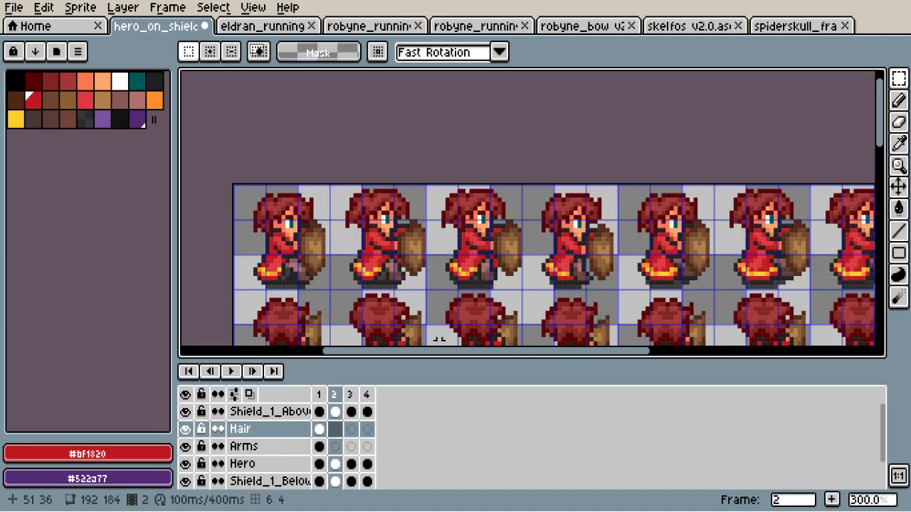
pyautogui.press('Right')
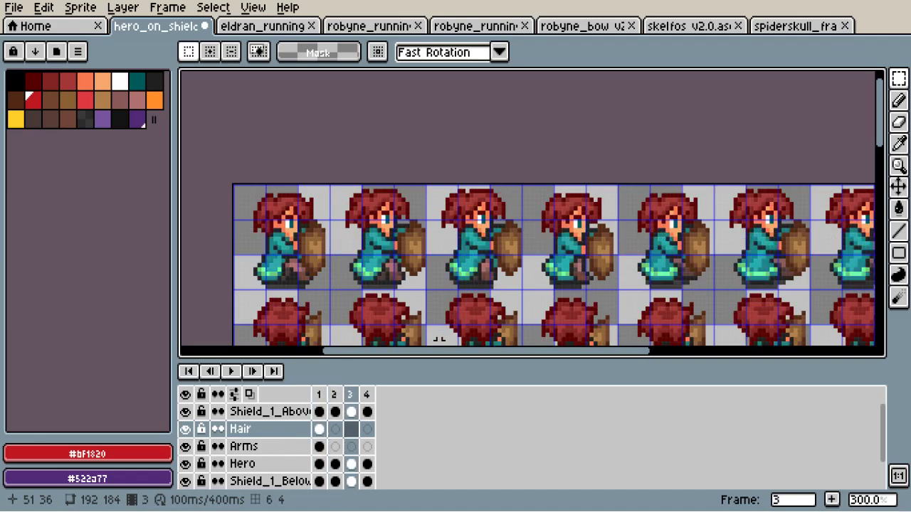
pyautogui.press('Left')
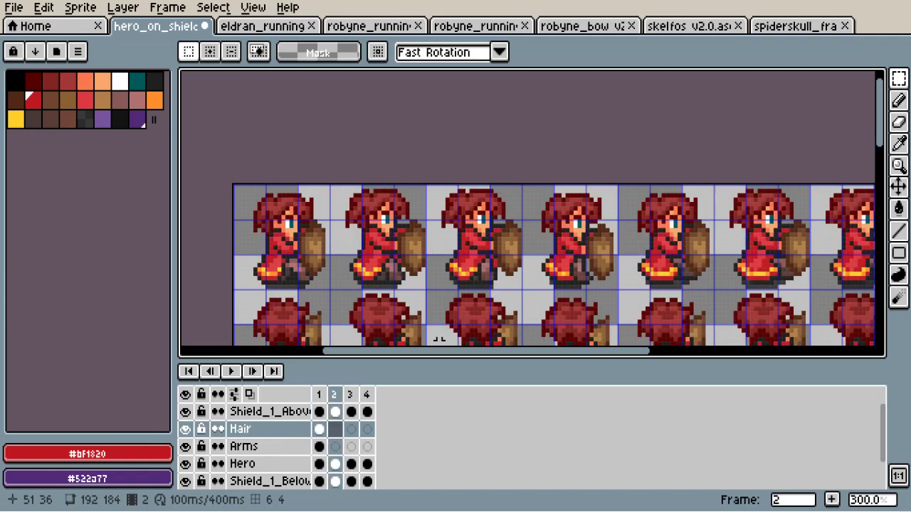
# Hide the Shield_1_Above shields, toggle Hair on frame 1, then show the shields again.
pyautogui.click(185, 412)
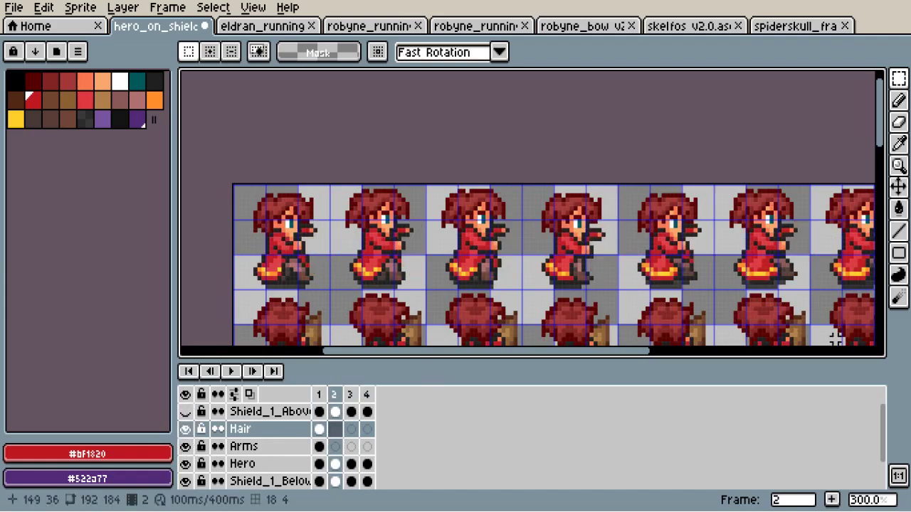
pyautogui.press('Left')
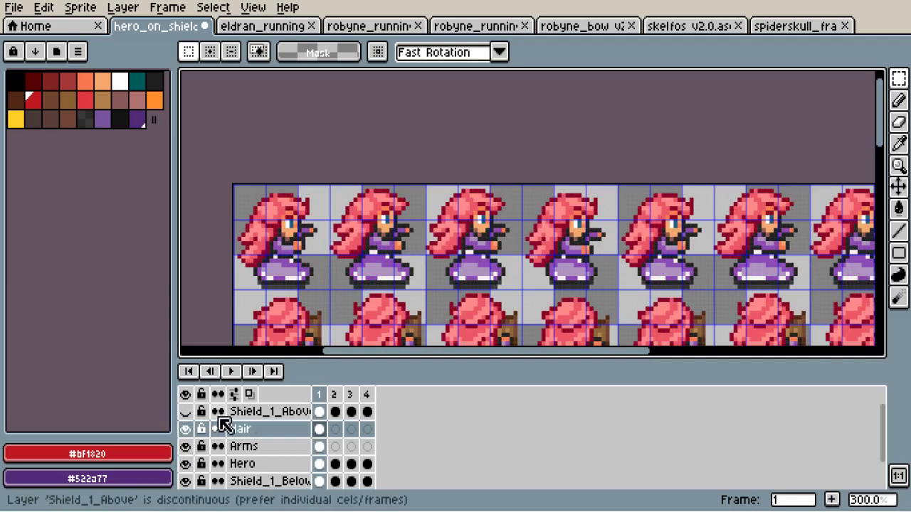
pyautogui.click(186, 429)
pyautogui.click(188, 429)
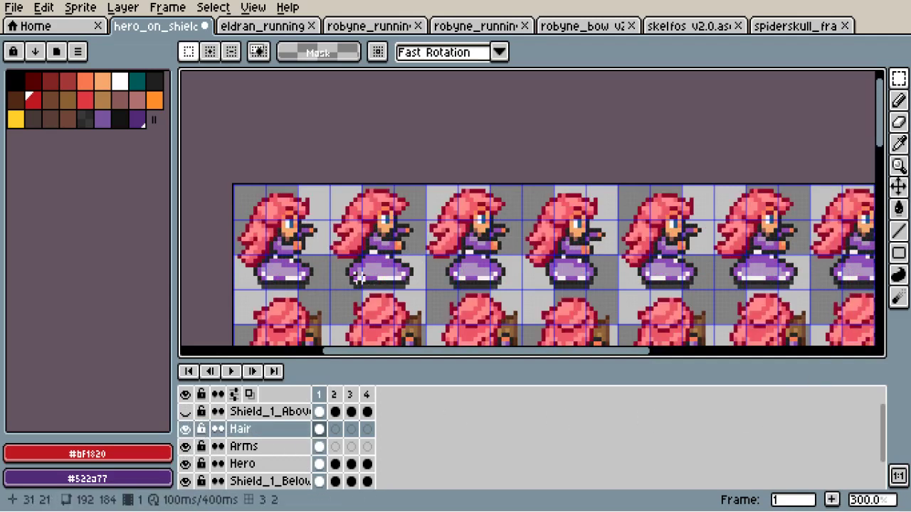
pyautogui.click(186, 394)
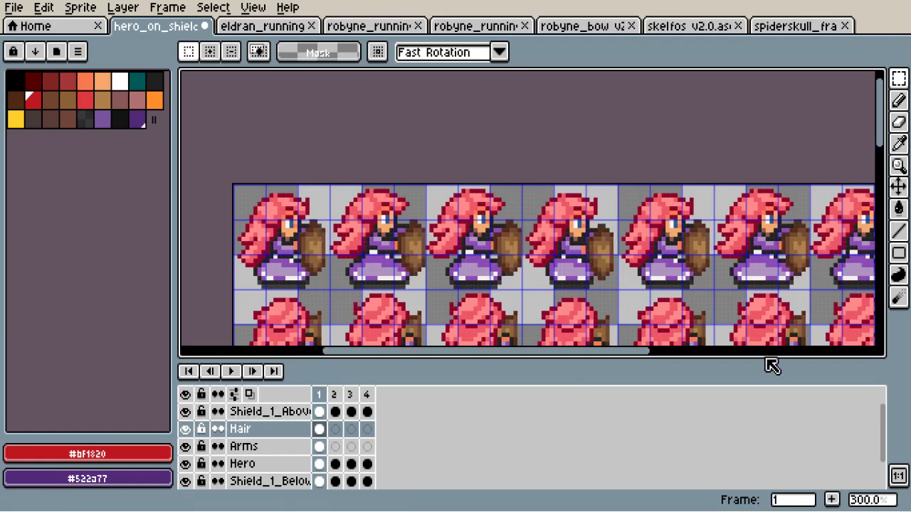
# Flip through the colour-variant frames, finishing on frame 4's purple variant.
pyautogui.press('Right')
pyautogui.press('Right')
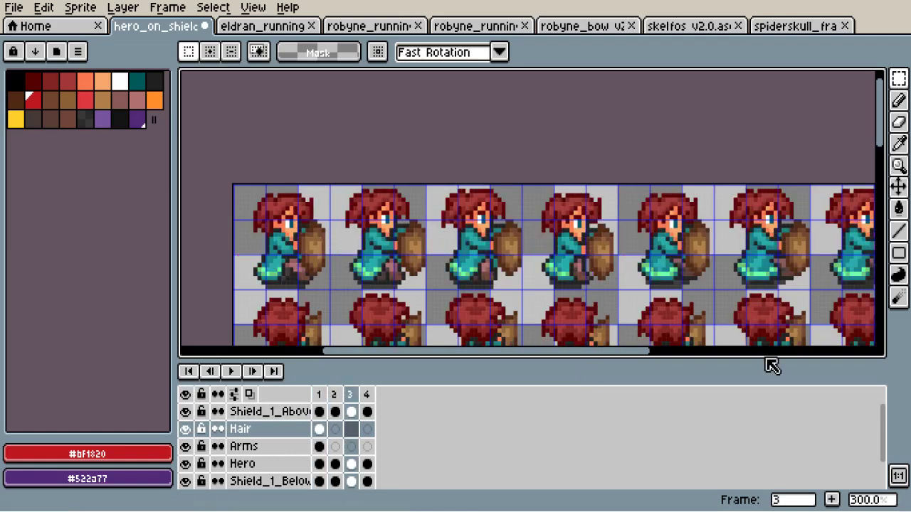
pyautogui.press('Right')
pyautogui.press('Left')
pyautogui.press('Left')
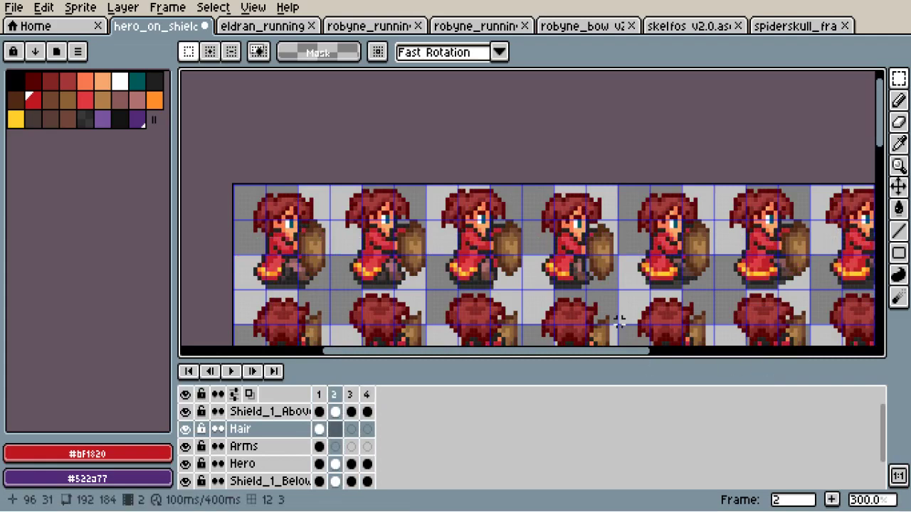
pyautogui.scroll(-3, 619, 322)
pyautogui.press('Left')
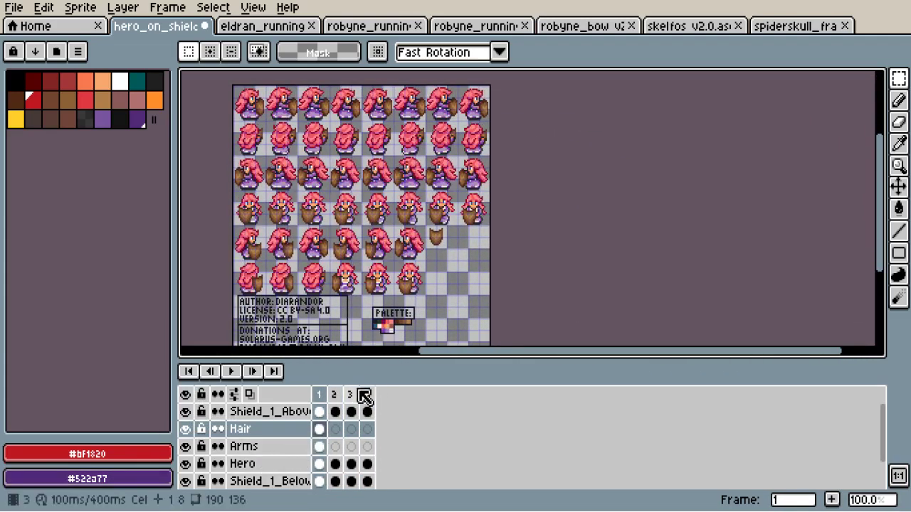
pyautogui.press('Right')
pyautogui.press('Right')
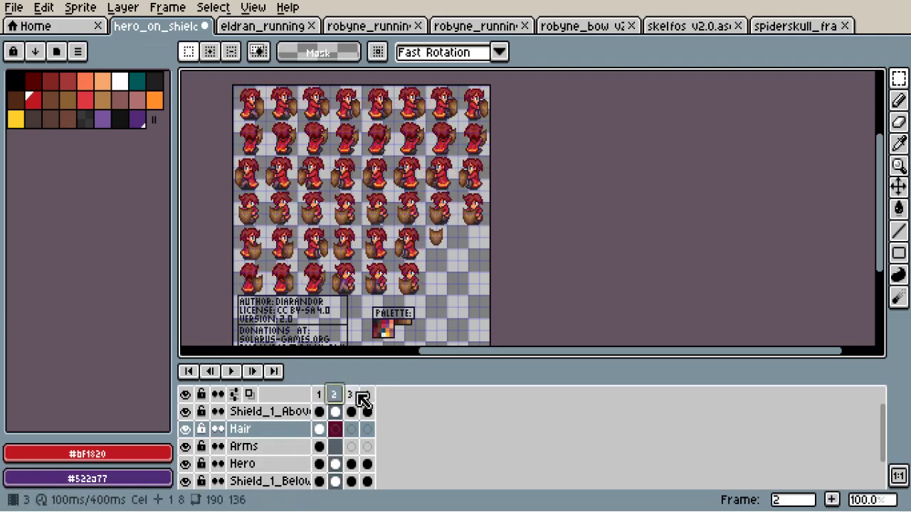
pyautogui.click(366, 395)
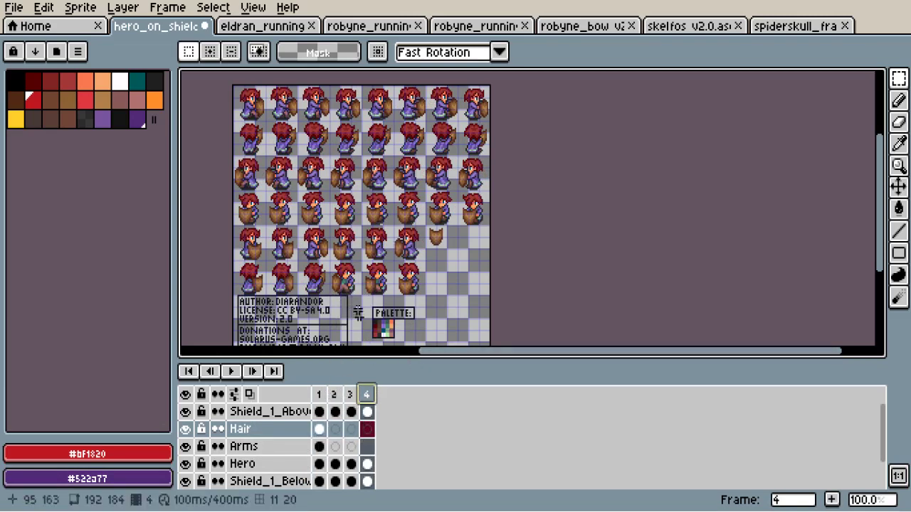
# Switch to the eldran_running sheet and toggle the Eldran and Sword_Above layers.
pyautogui.scroll(2, 214, 90)
pyautogui.click(281, 29)
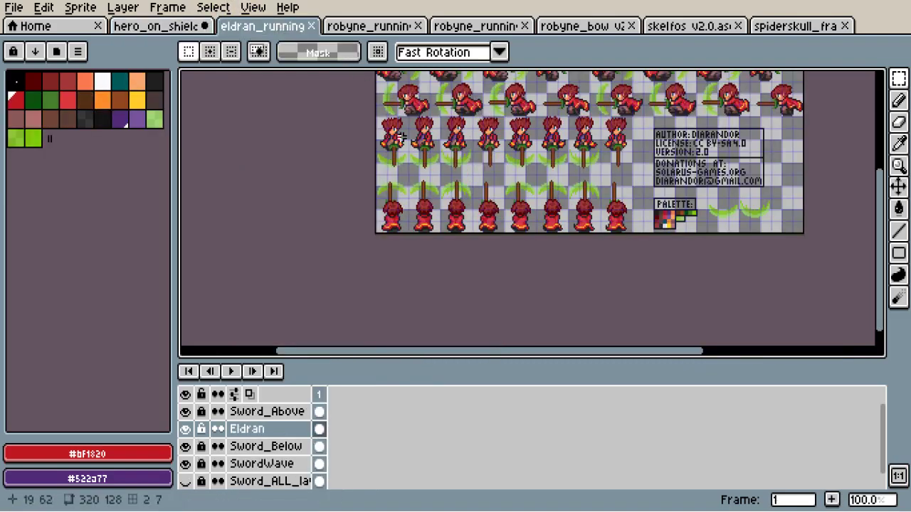
pyautogui.scroll(3, 346, 197)
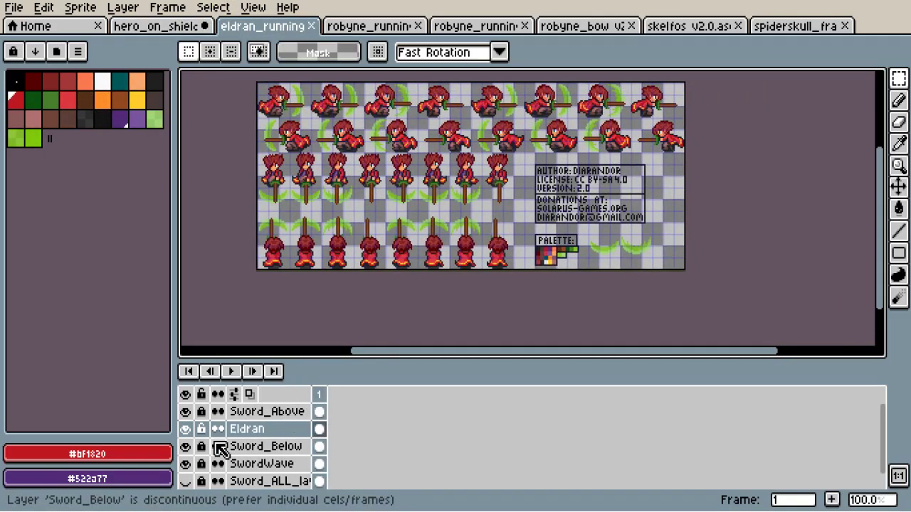
pyautogui.scroll(2, 359, 205)
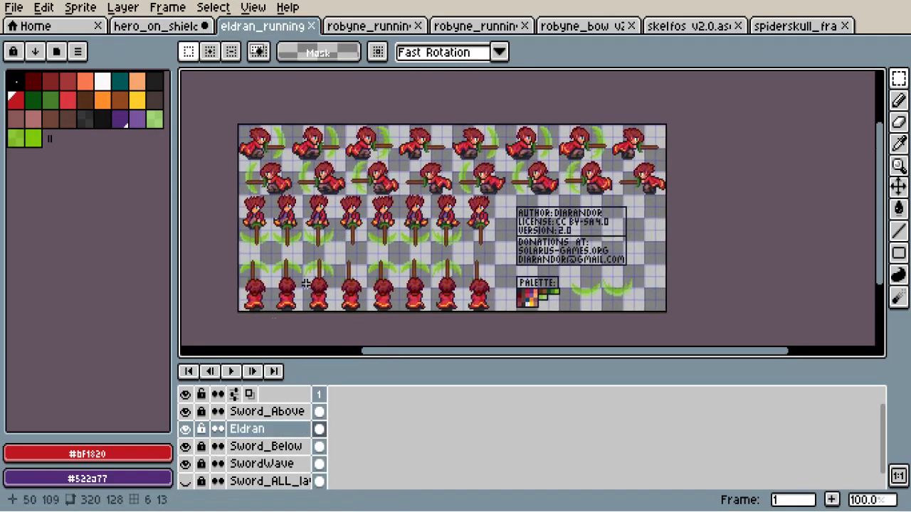
pyautogui.click(192, 430)
pyautogui.click(192, 430)
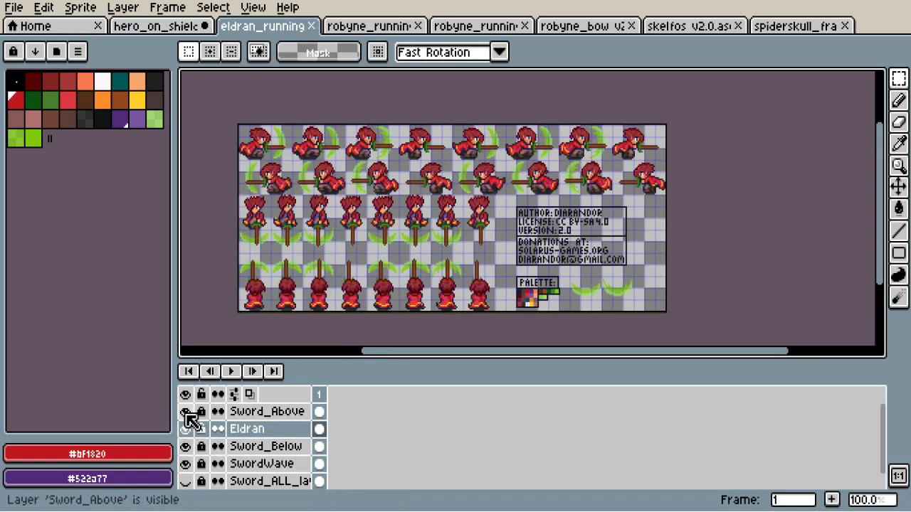
pyautogui.click(185, 412)
pyautogui.click(185, 411)
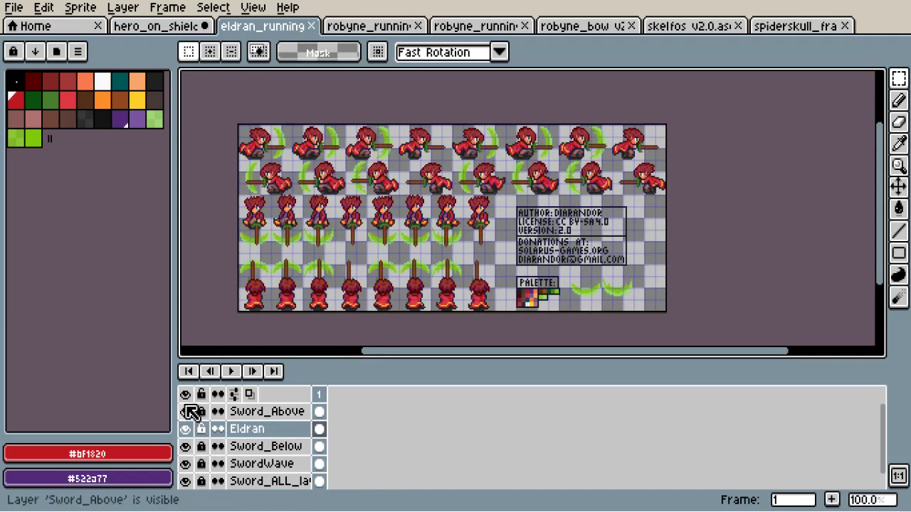
# Hide all layers, then show Sword_Above, Sword_Below and SwordWave, checking Sword_ALL_layers.
pyautogui.click(186, 394)
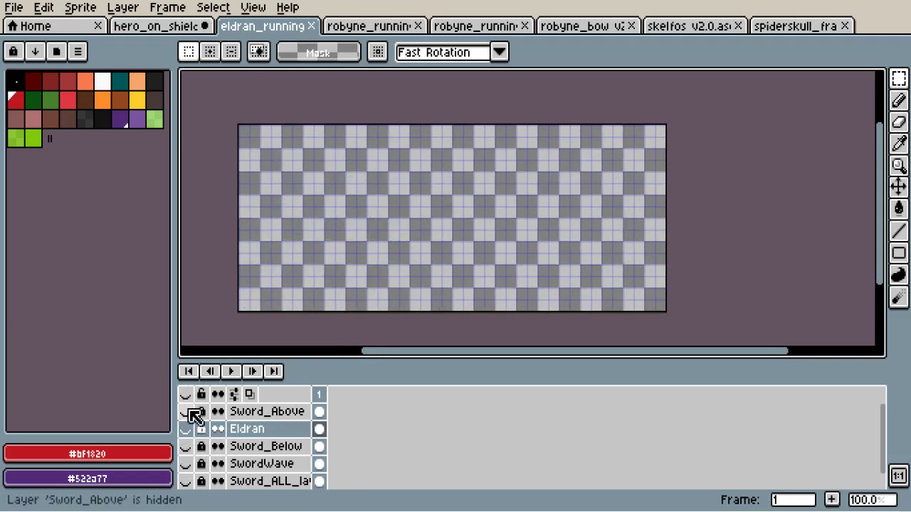
pyautogui.click(185, 412)
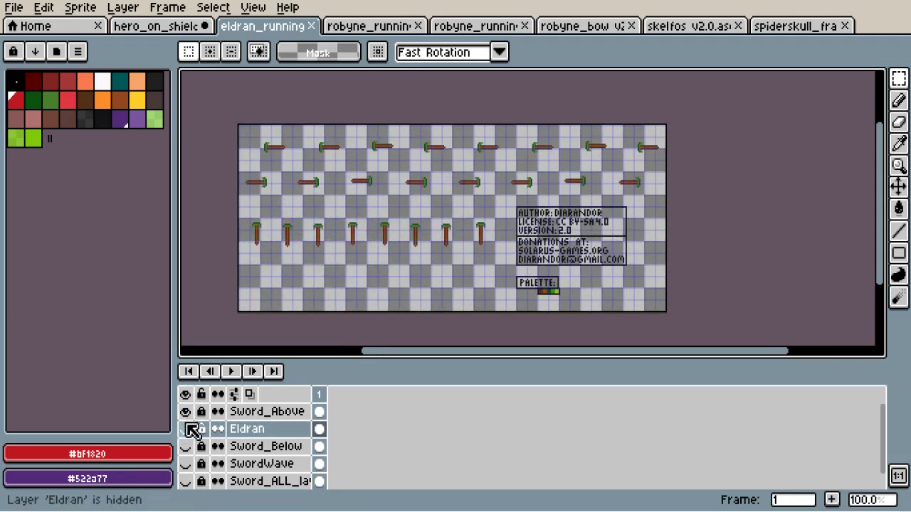
pyautogui.click(186, 447)
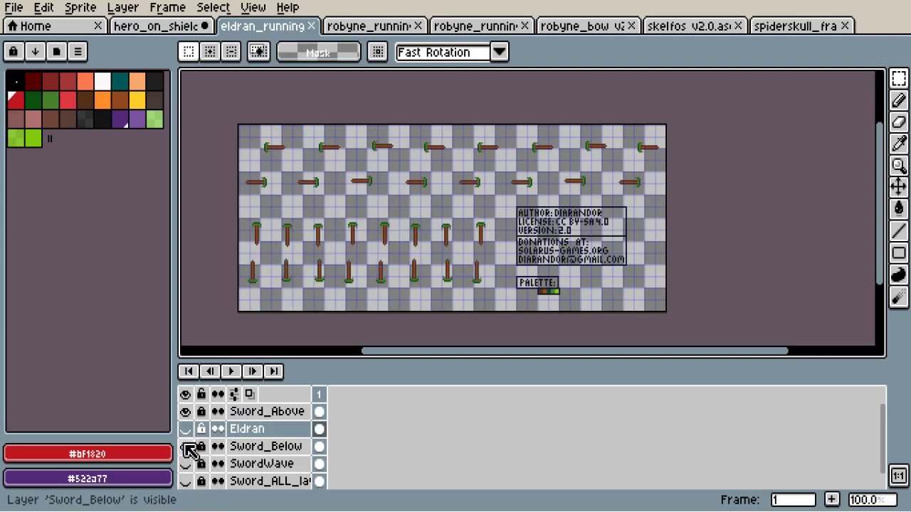
pyautogui.click(188, 464)
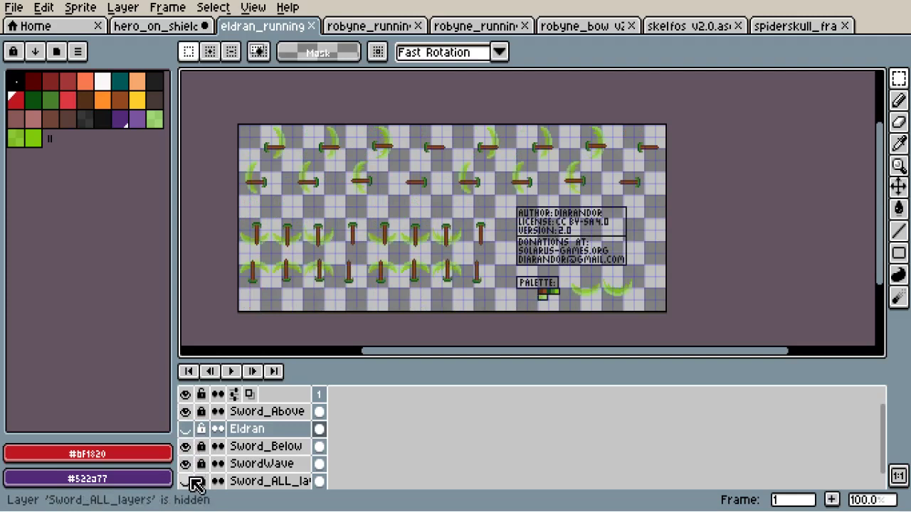
pyautogui.click(188, 481)
pyautogui.click(189, 481)
pyautogui.scroll(-1, 192, 456)
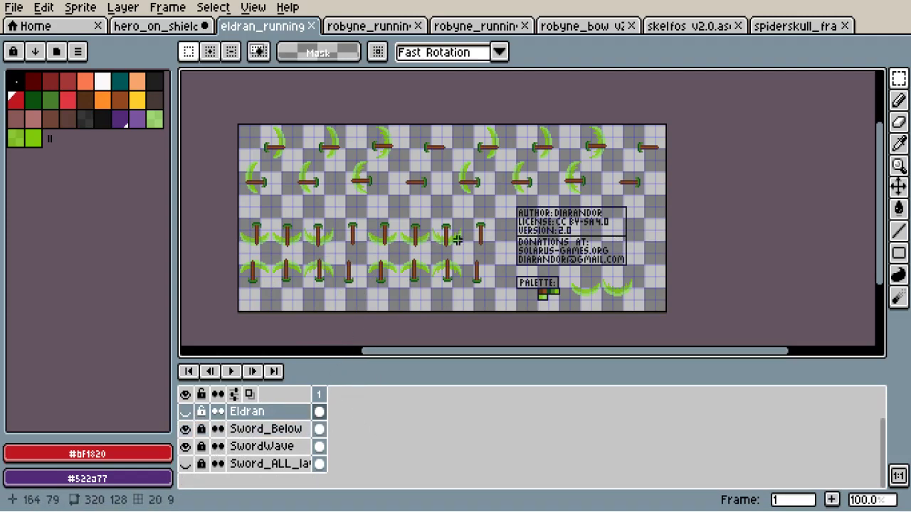
# Solo the Eldran layer, then make all layers visible again.
pyautogui.click(185, 411)
pyautogui.scroll(1, 262, 456)
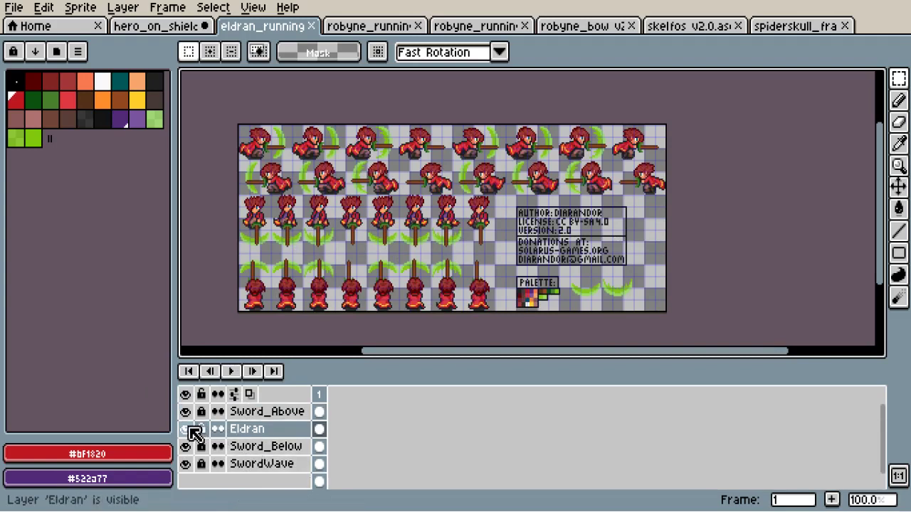
pyautogui.click(185, 394)
pyautogui.click(186, 429)
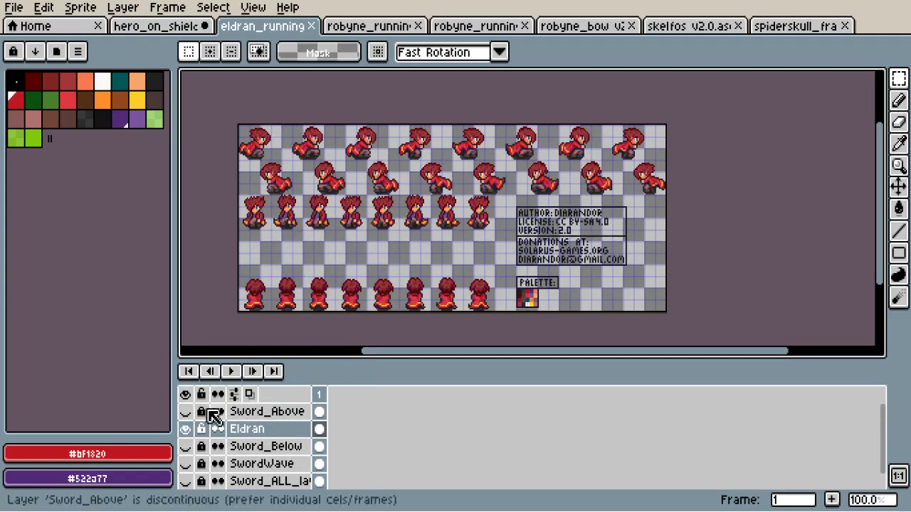
pyautogui.click(186, 394)
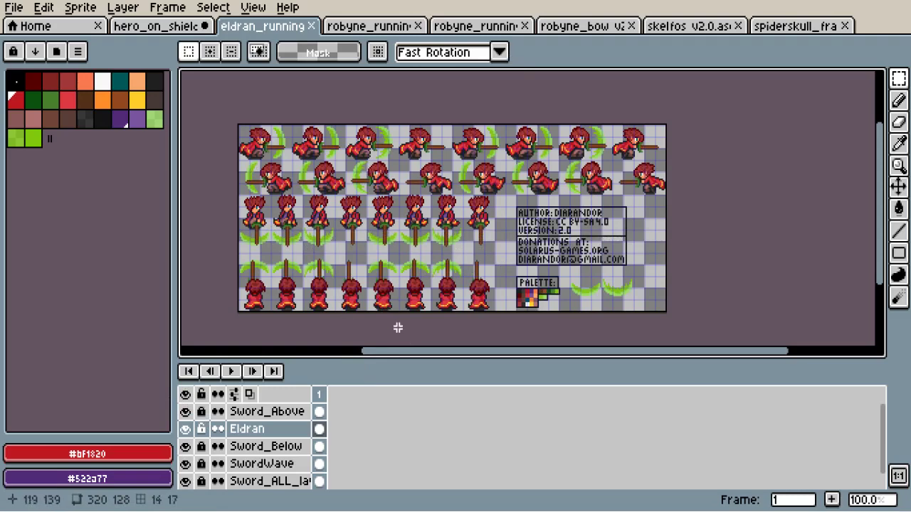
# Compare the two robyne_running sheets, leaving only Body visible on the second.
pyautogui.click(377, 29)
pyautogui.scroll(-2, 379, 250)
pyautogui.scroll(2, 378, 253)
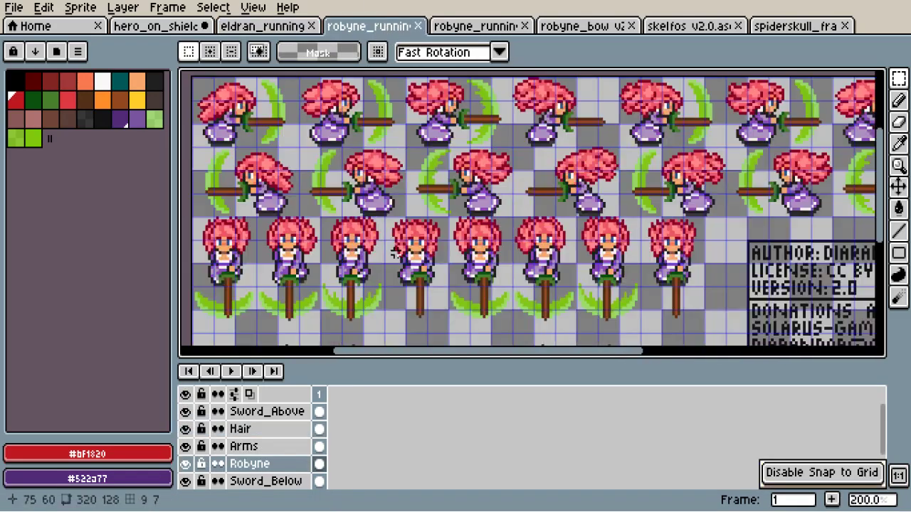
pyautogui.scroll(-1, 384, 263)
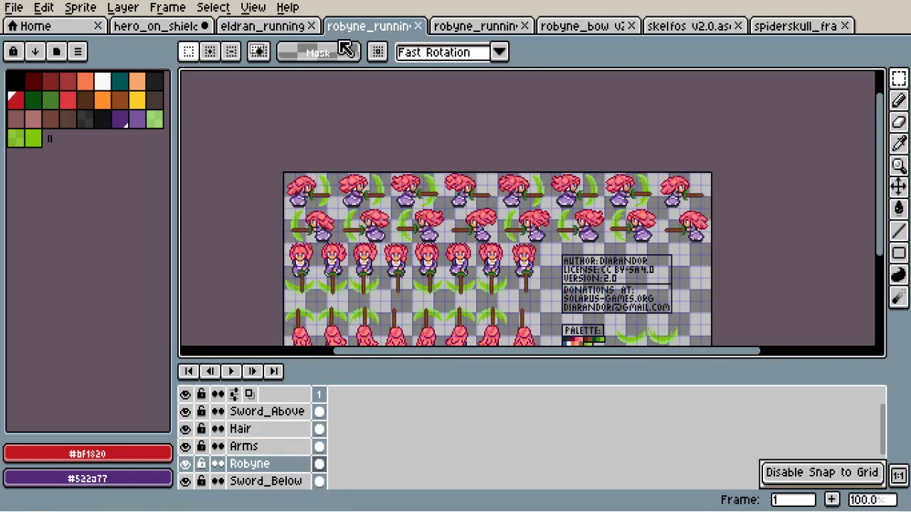
pyautogui.click(464, 30)
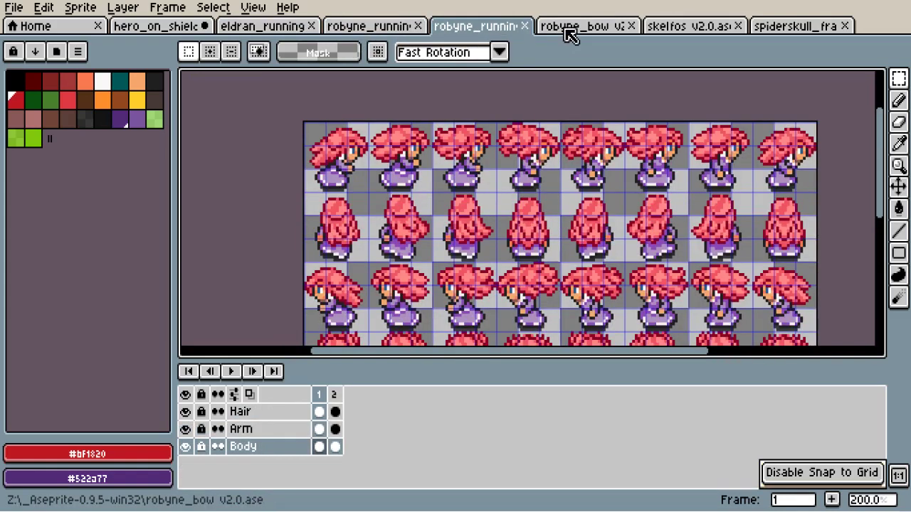
pyautogui.moveTo(460, 263); pyautogui.dragTo(367, 223)
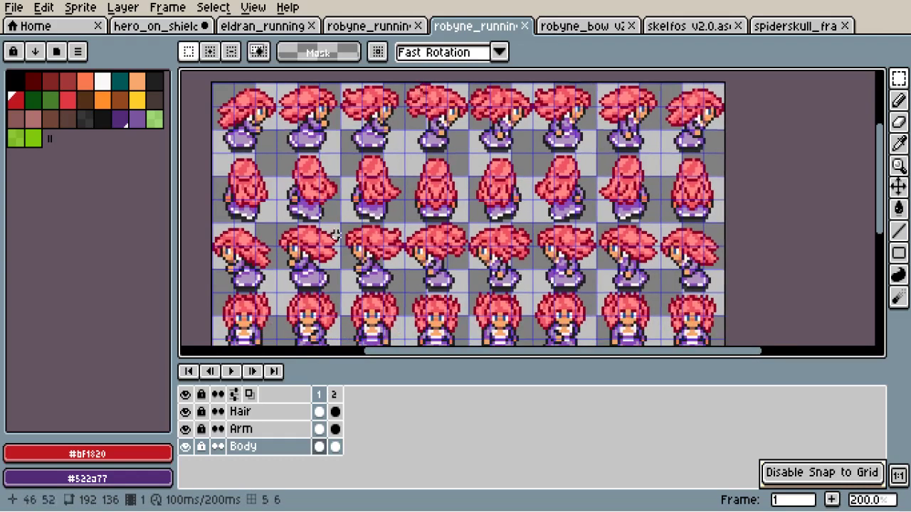
pyautogui.click(186, 394)
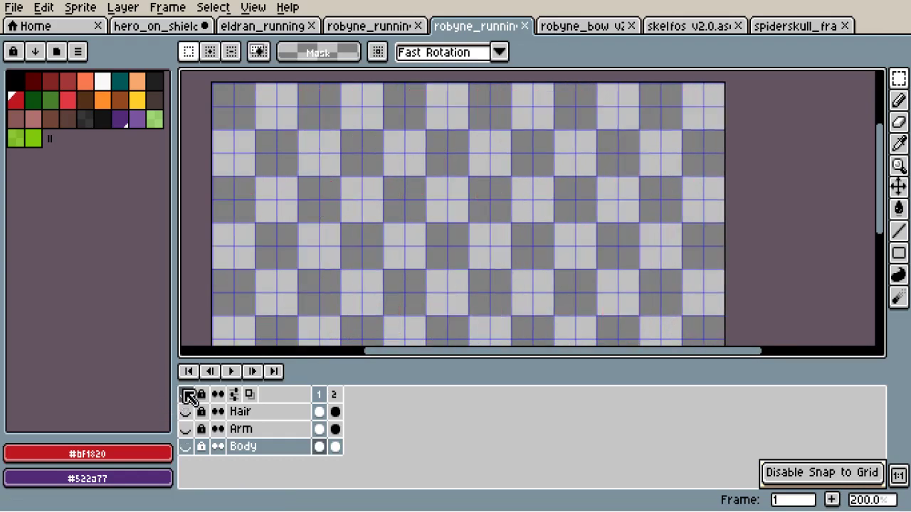
pyautogui.click(187, 447)
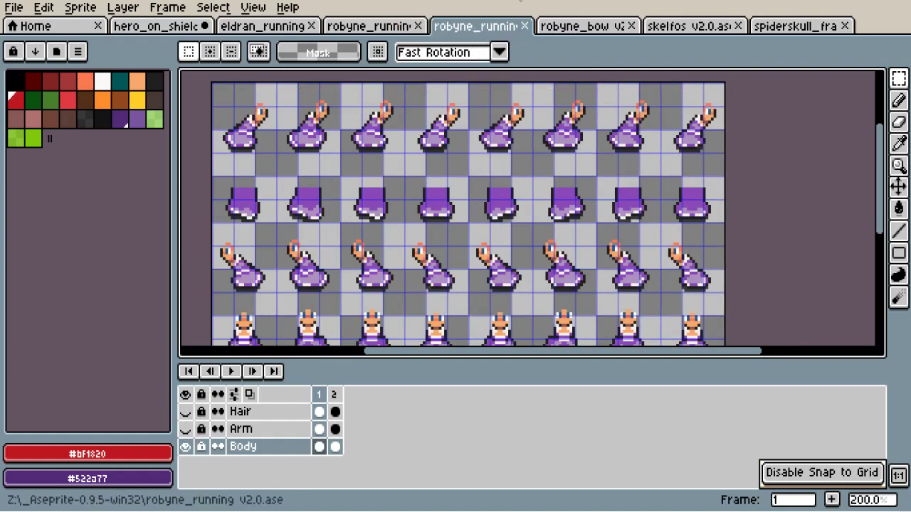
# On the robyne_running sword sheet, hide all layers, then show Robyne and her hair.
pyautogui.click(573, 32)
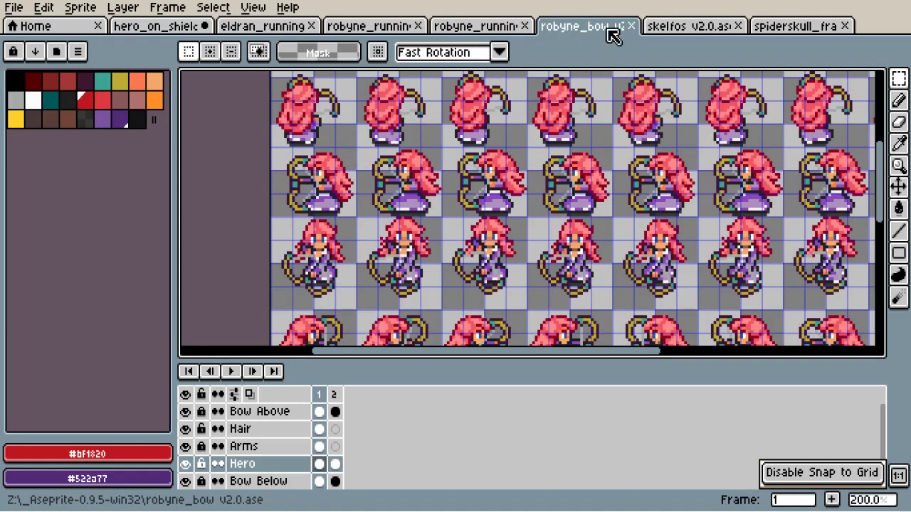
pyautogui.click(393, 25)
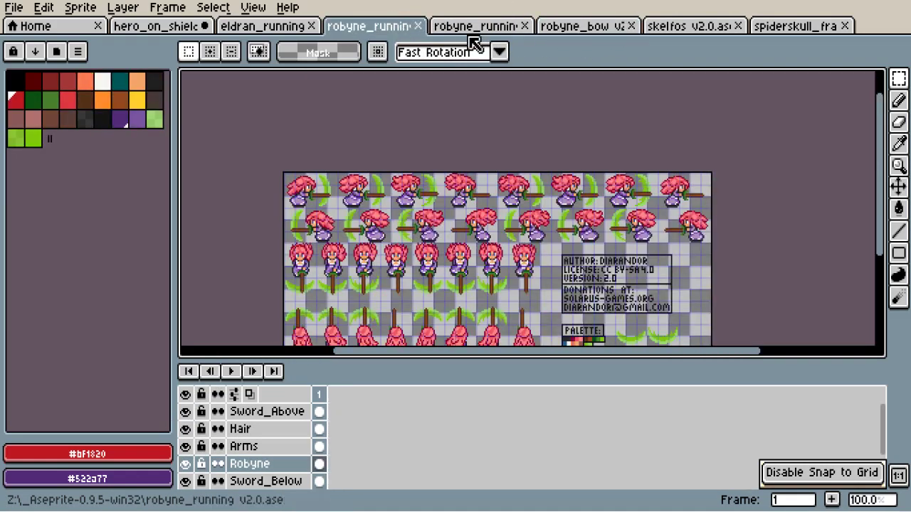
pyautogui.click(185, 393)
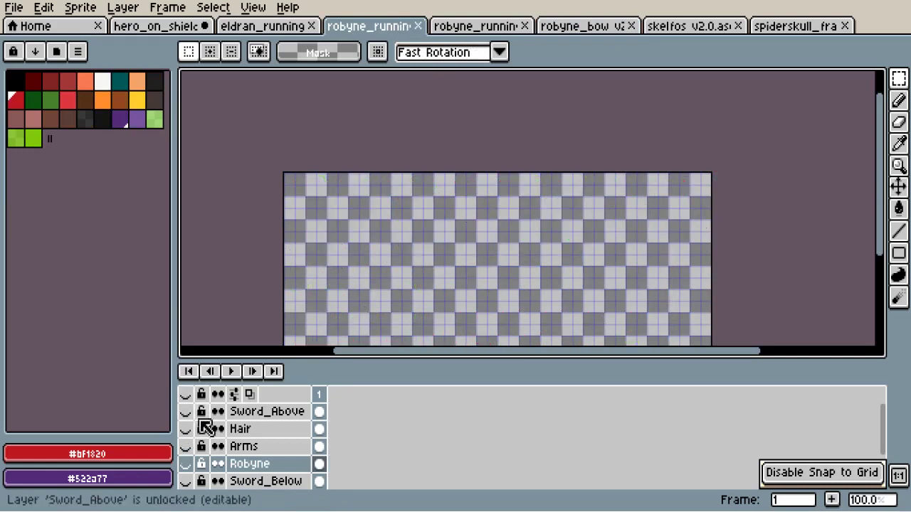
pyautogui.click(186, 463)
pyautogui.scroll(1, 367, 202)
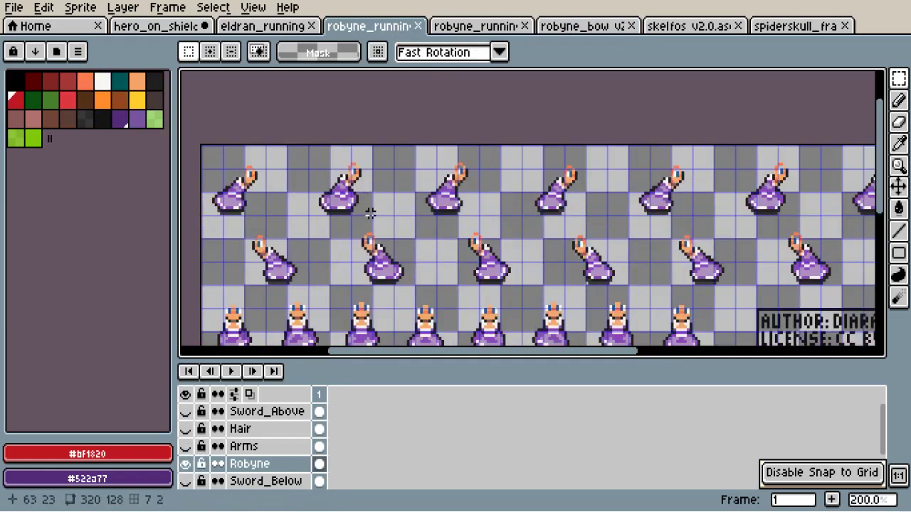
pyautogui.click(185, 429)
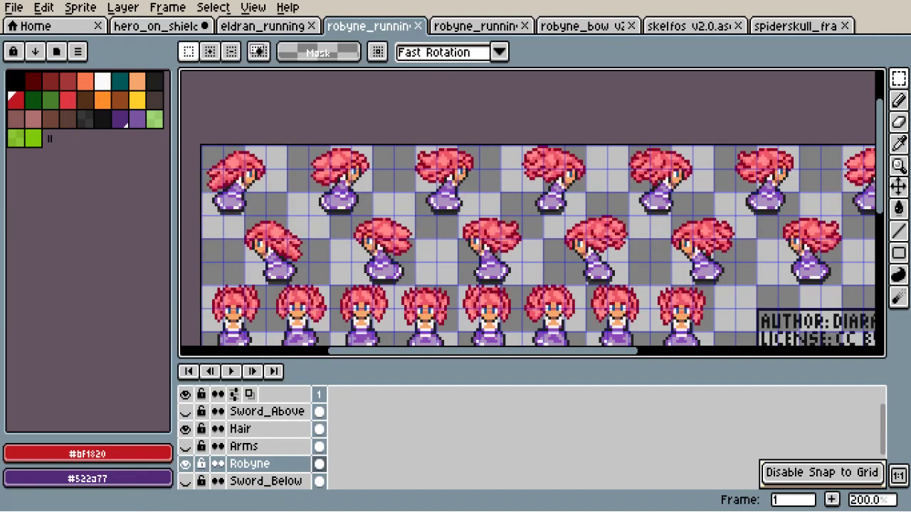
# Show the Hair and Arm layers on the second robyne_running sheet.
pyautogui.click(466, 28)
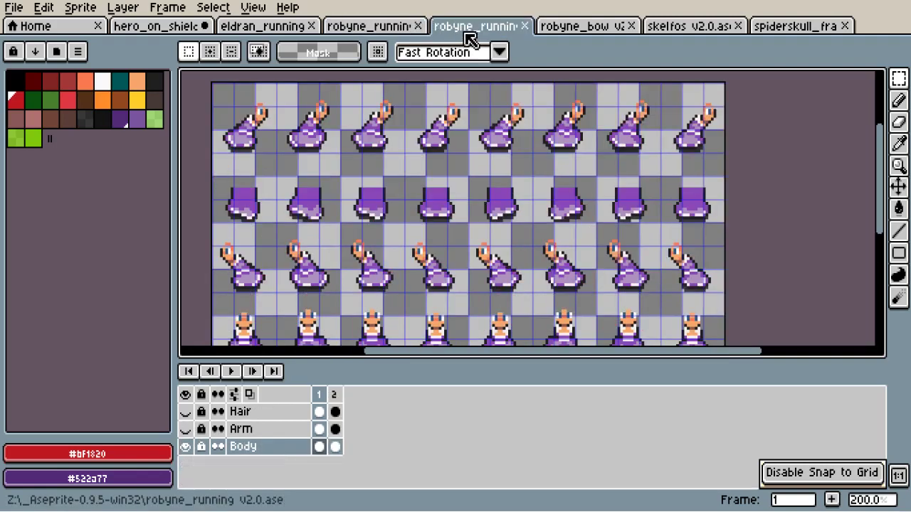
pyautogui.click(185, 411)
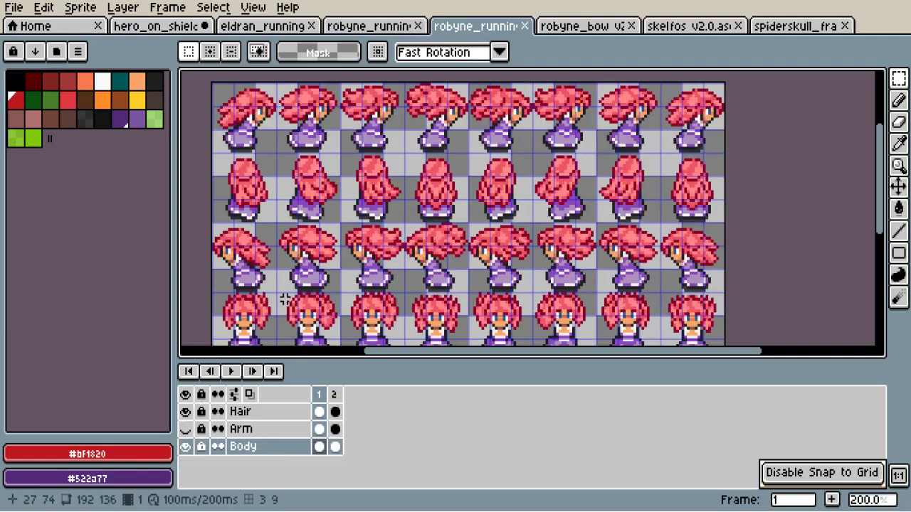
pyautogui.click(187, 429)
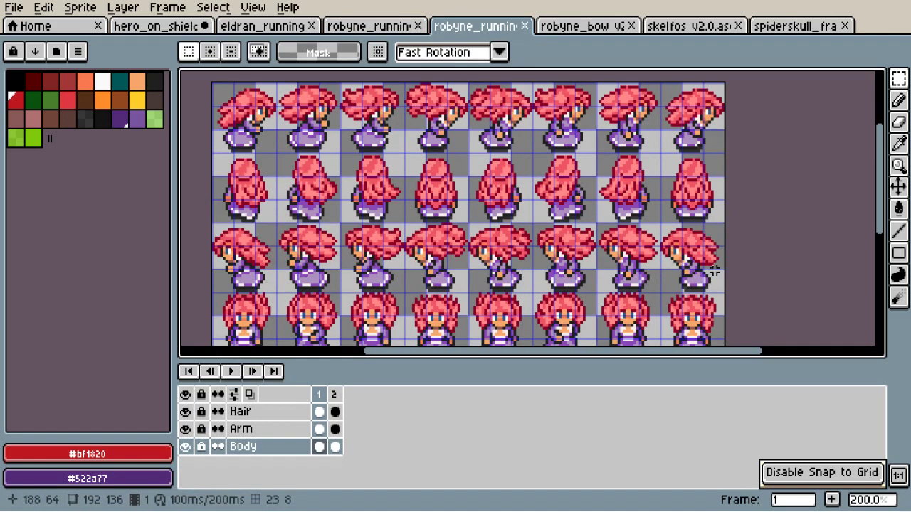
# Show Arms and both sword layers on the first sheet, then return to the second.
pyautogui.click(381, 28)
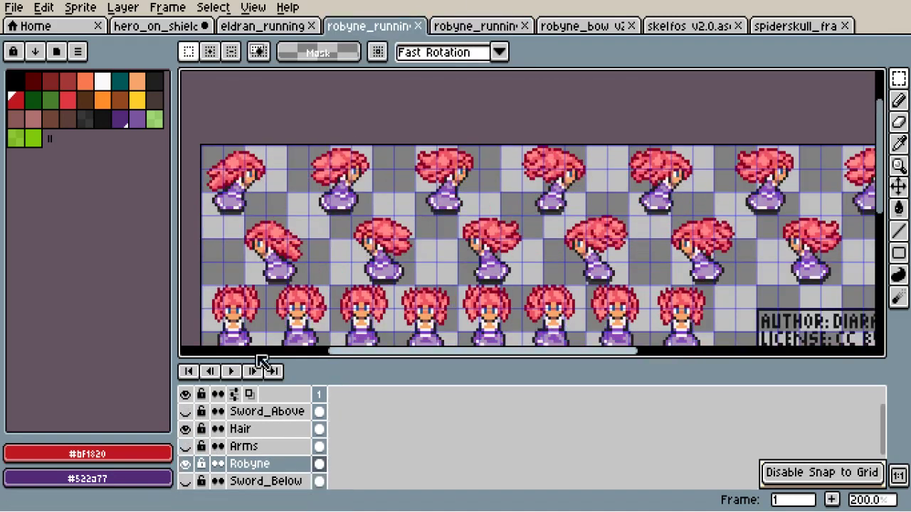
pyautogui.click(186, 412)
pyautogui.click(186, 446)
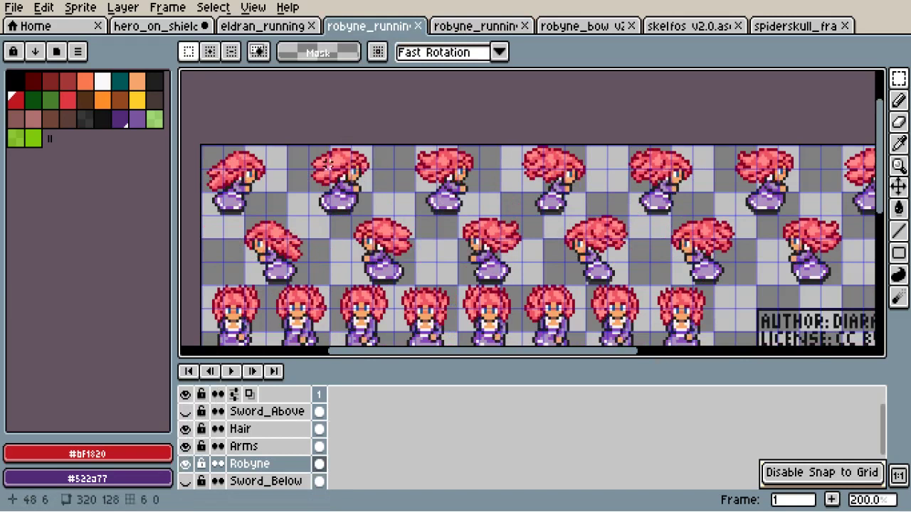
pyautogui.click(186, 394)
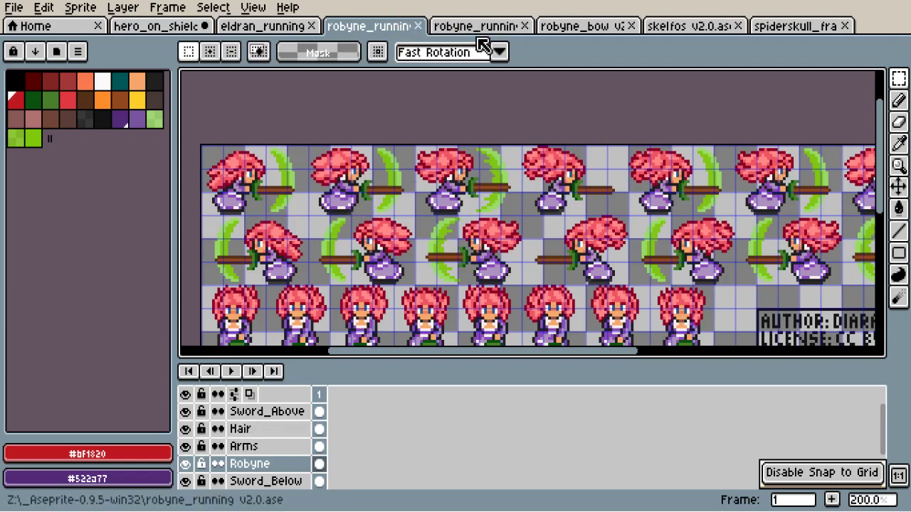
pyautogui.click(500, 28)
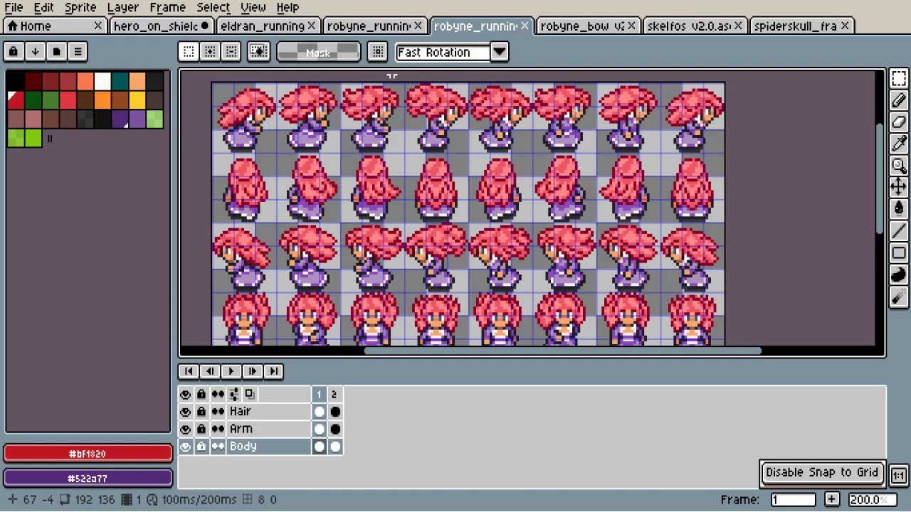
# Switch to the robyne_bow sheet, toggle Bow Above, and hide Bow Below.
pyautogui.click(580, 32)
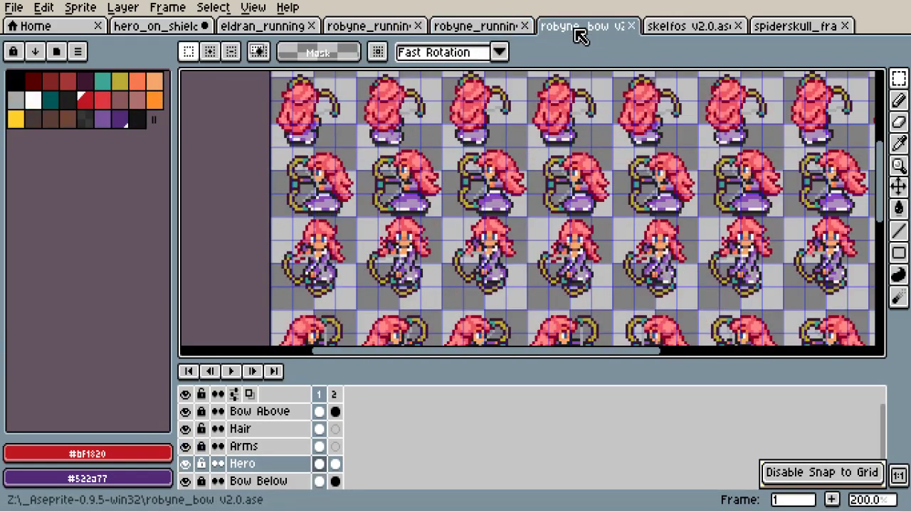
pyautogui.click(185, 413)
pyautogui.click(185, 413)
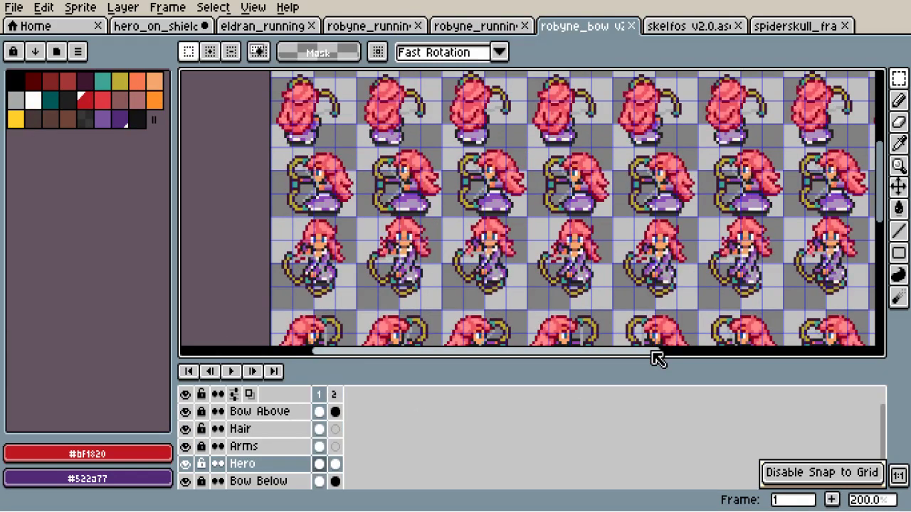
pyautogui.click(185, 412)
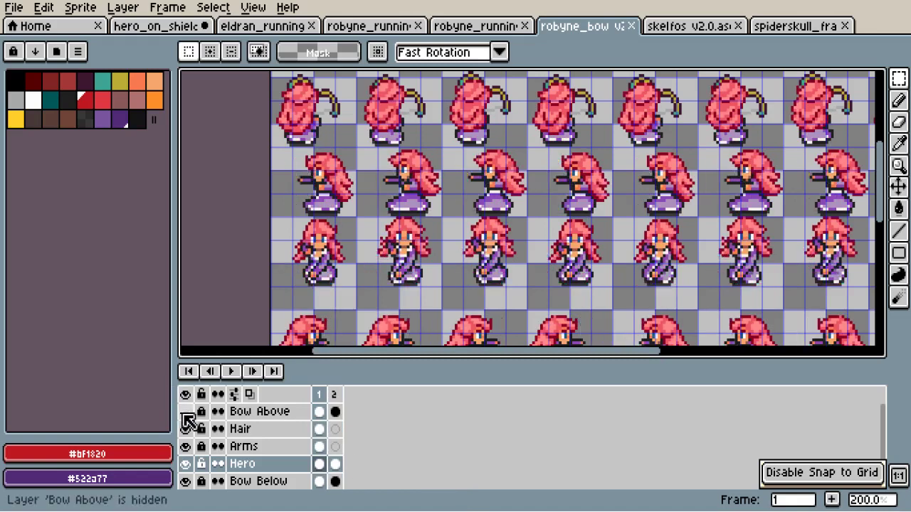
pyautogui.click(185, 413)
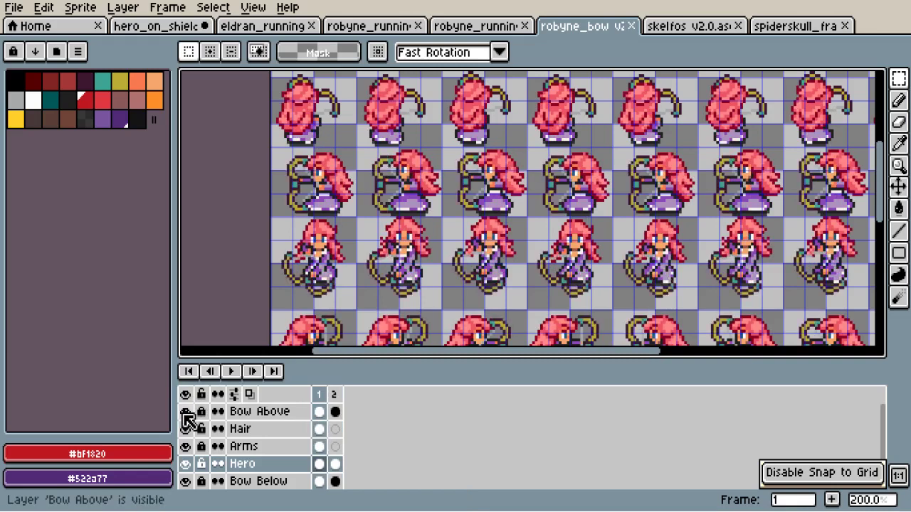
pyautogui.click(186, 482)
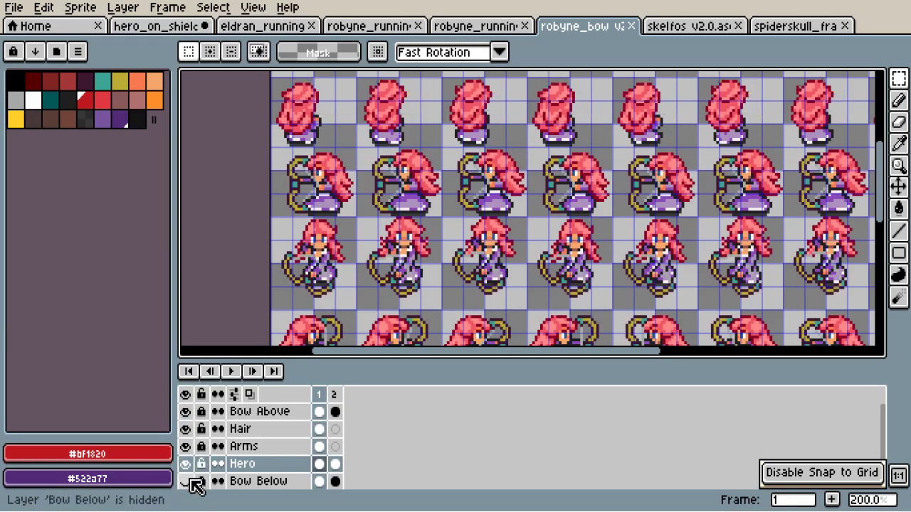
# Isolate Bow Above and Bow Below in turn, then show all layers.
pyautogui.click(185, 393)
pyautogui.click(185, 411)
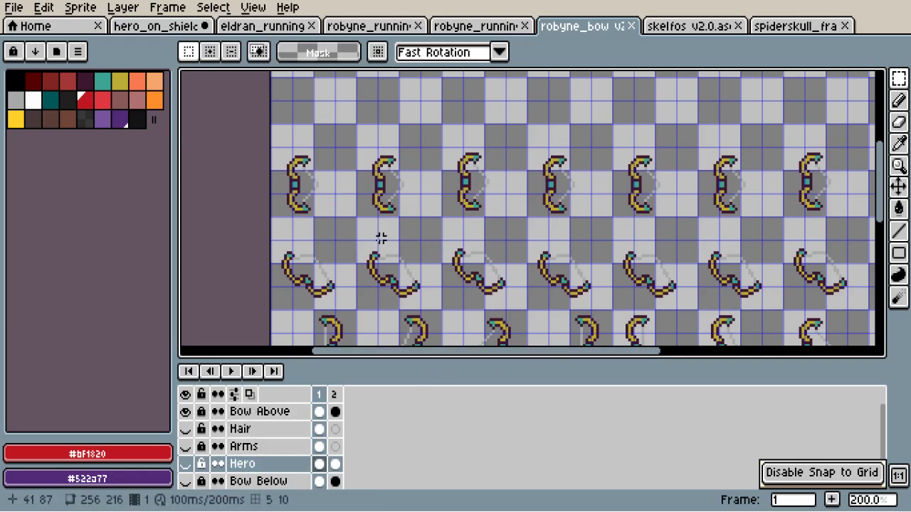
pyautogui.click(187, 412)
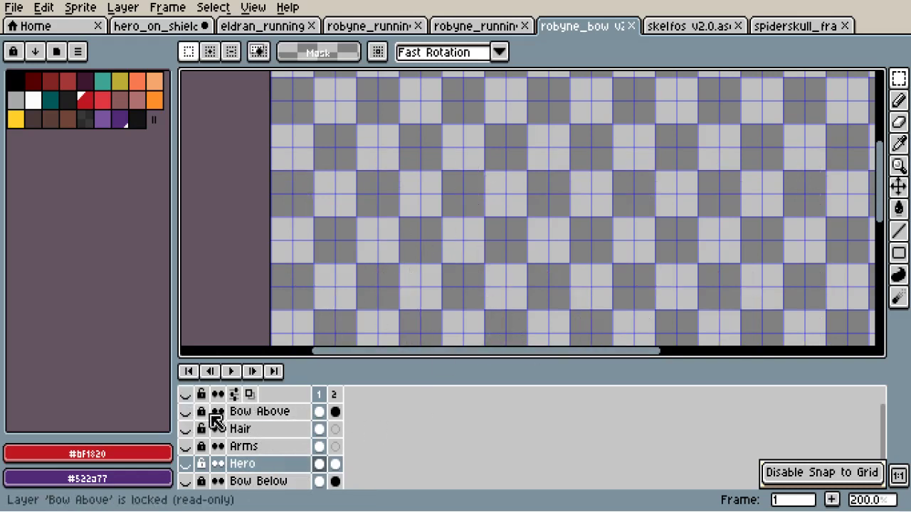
pyautogui.click(185, 481)
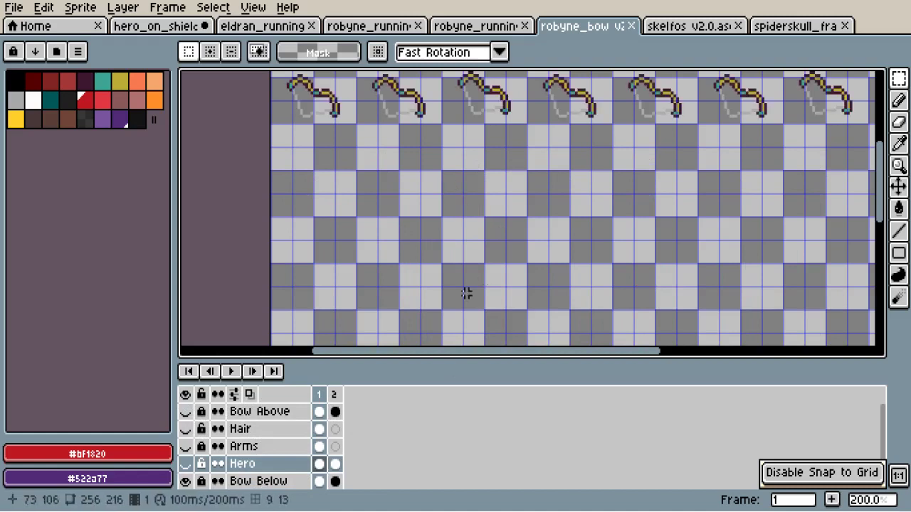
pyautogui.click(187, 395)
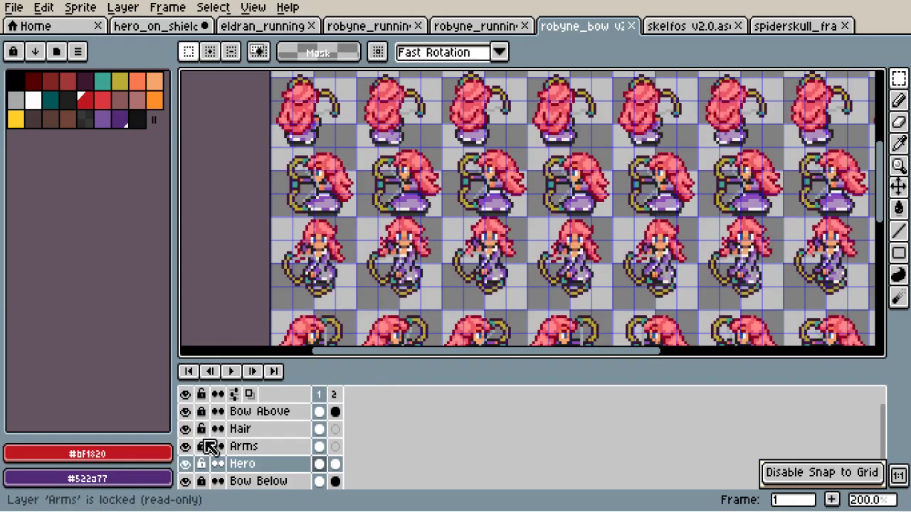
# Hide all layers, then show only the Hero, Arms and Hair layers.
pyautogui.click(185, 394)
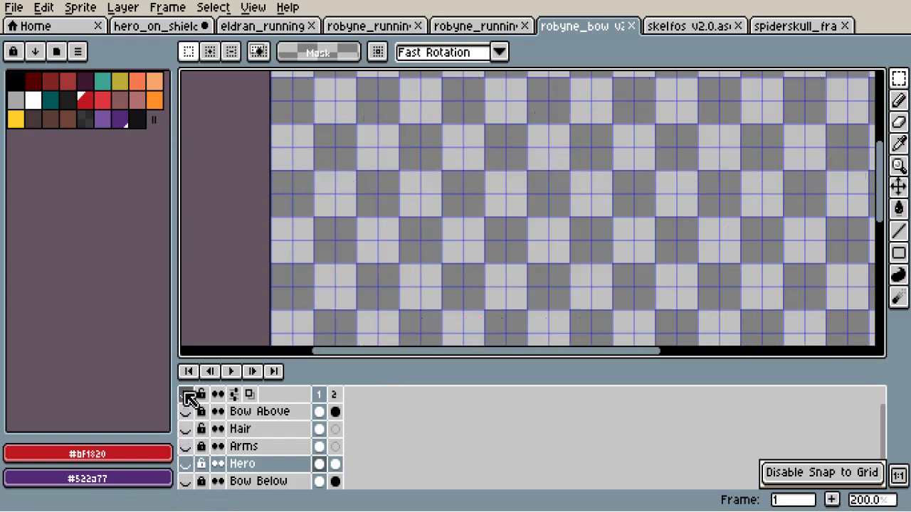
pyautogui.click(185, 464)
pyautogui.click(185, 446)
pyautogui.click(186, 429)
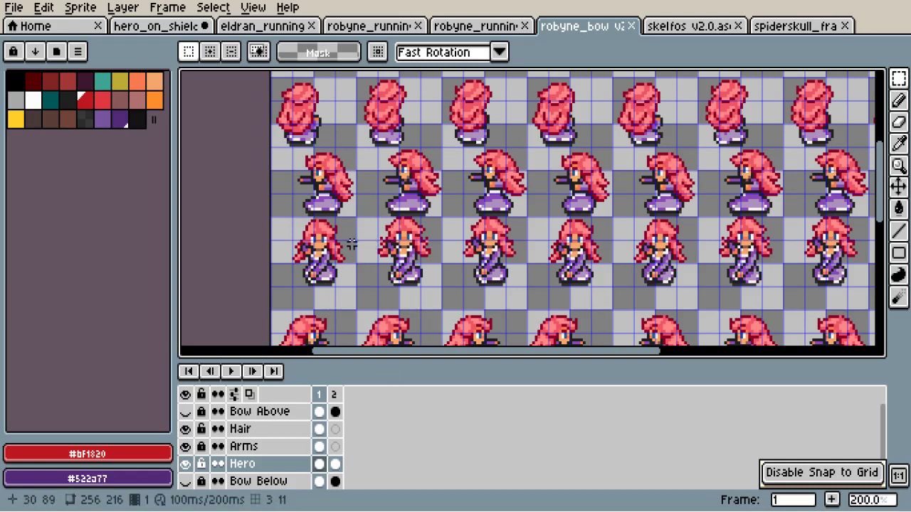
# Show Bow Above and Bow Below again, step through frames 2 and 1, and toggle Hair.
pyautogui.click(185, 411)
pyautogui.click(185, 481)
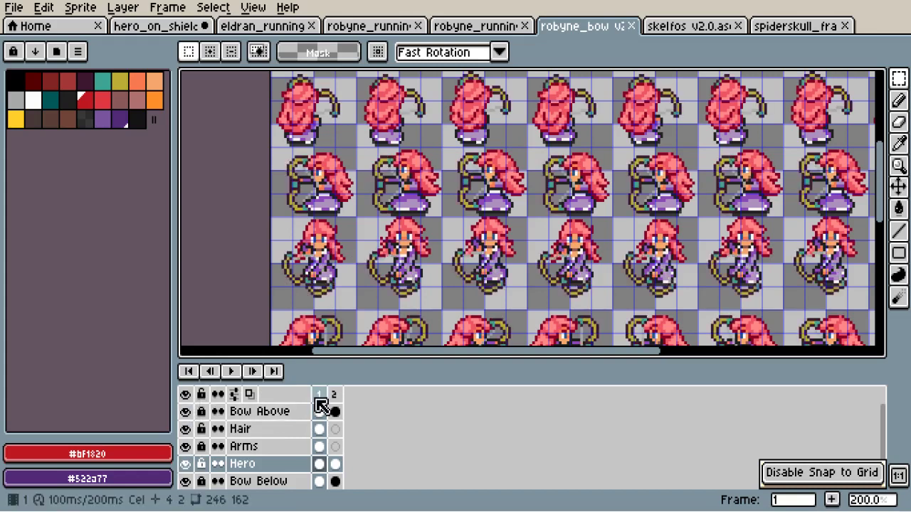
pyautogui.press('Right')
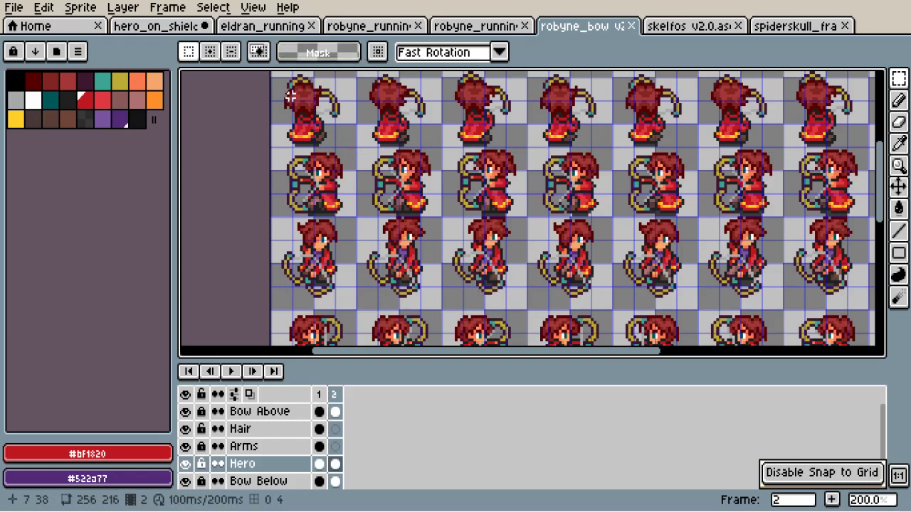
pyautogui.press('Left')
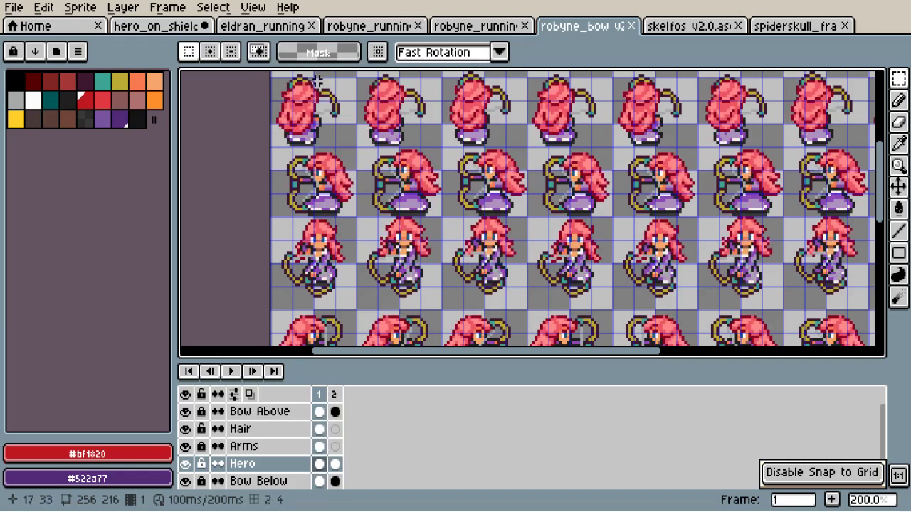
pyautogui.click(185, 429)
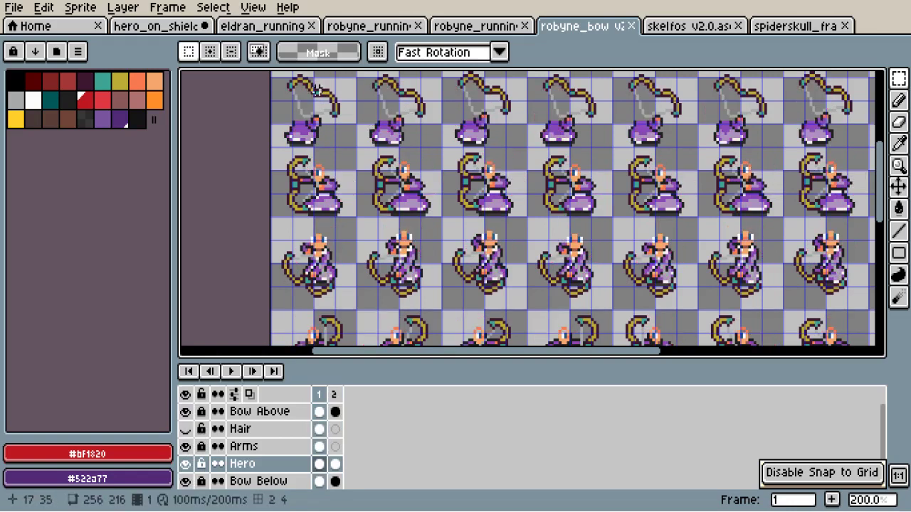
pyautogui.click(186, 430)
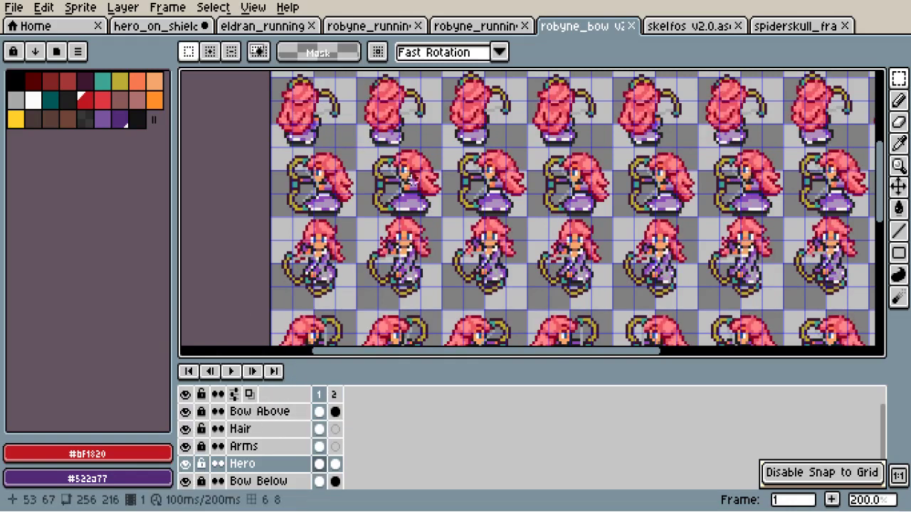
pyautogui.click(680, 30)
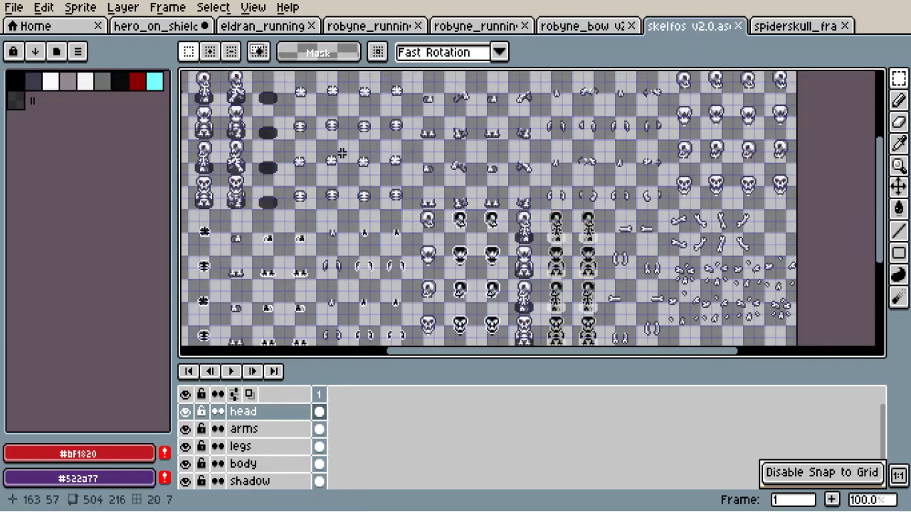
pyautogui.scroll(3, 368, 246)
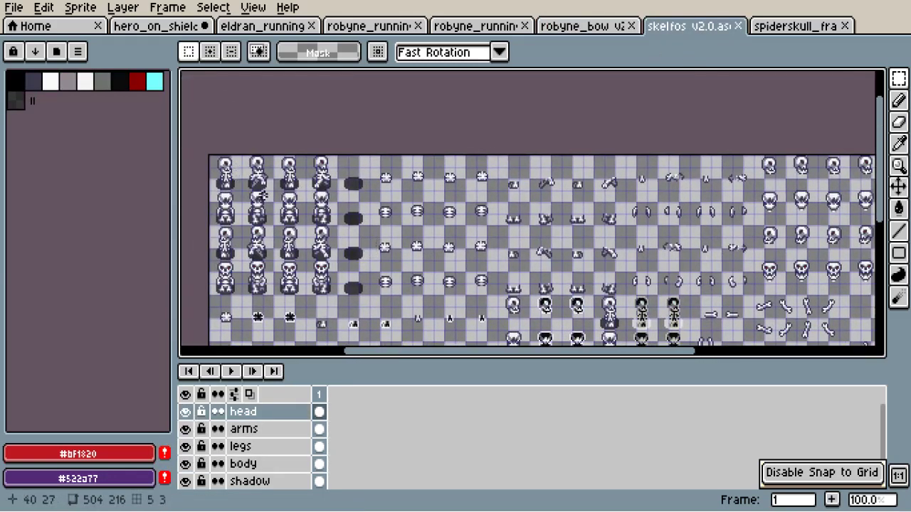
pyautogui.click(186, 429)
pyautogui.click(185, 431)
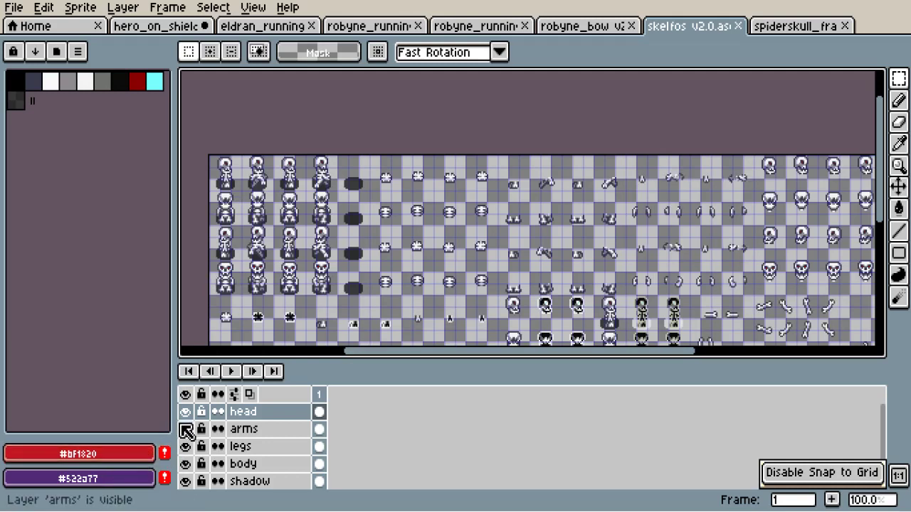
pyautogui.click(186, 430)
pyautogui.click(186, 430)
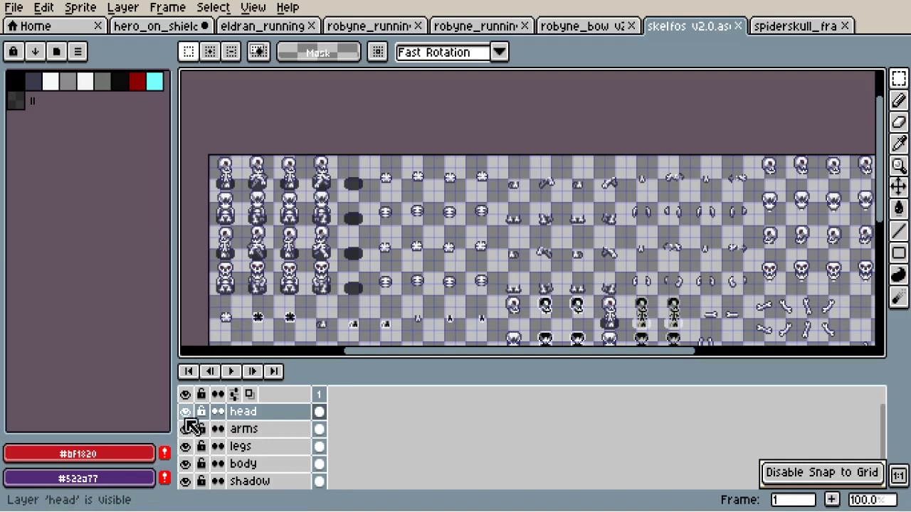
pyautogui.click(185, 412)
pyautogui.scroll(1, 245, 236)
pyautogui.scroll(-1, 261, 237)
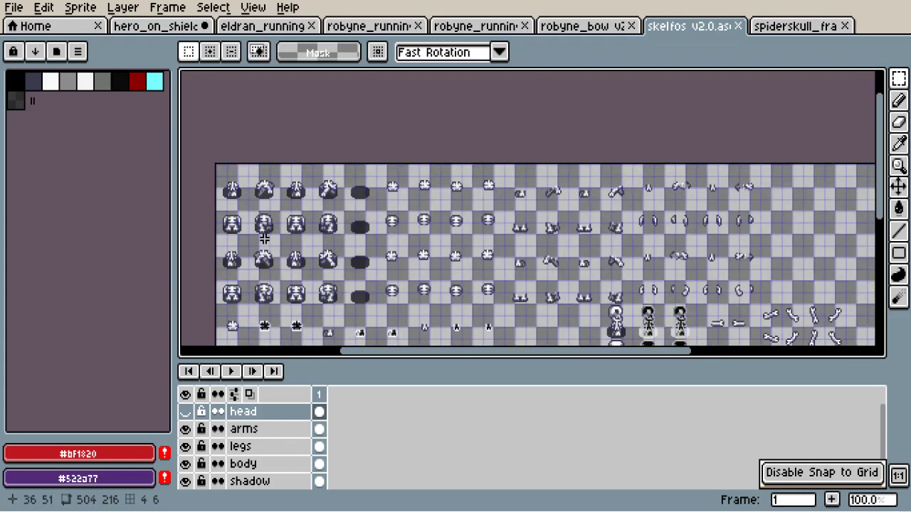
pyautogui.click(185, 412)
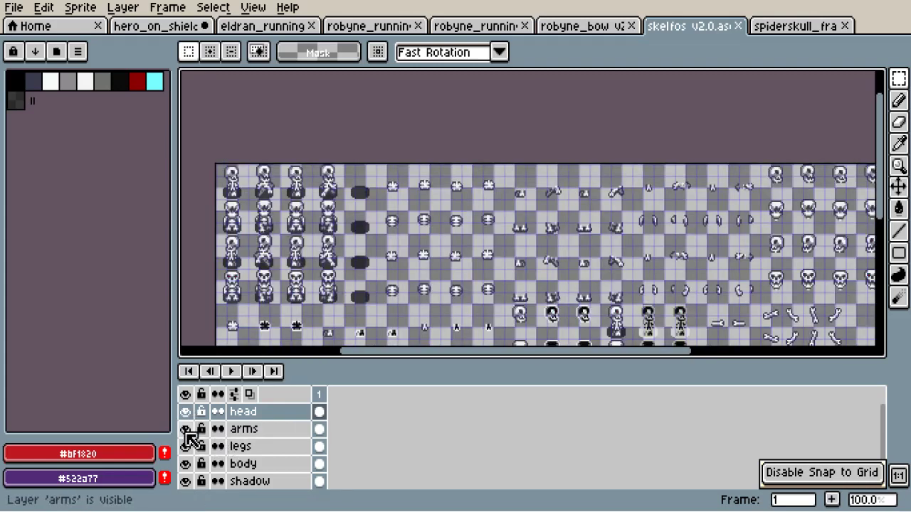
pyautogui.click(185, 429)
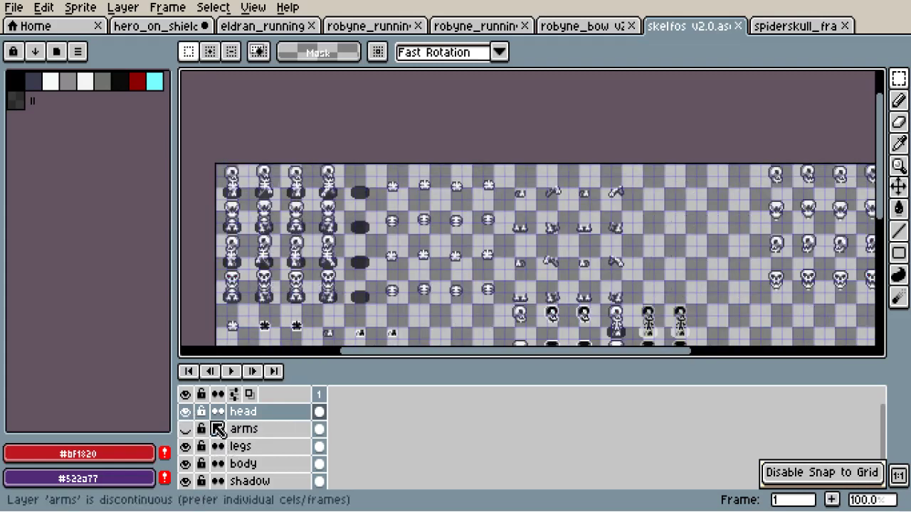
pyautogui.click(185, 412)
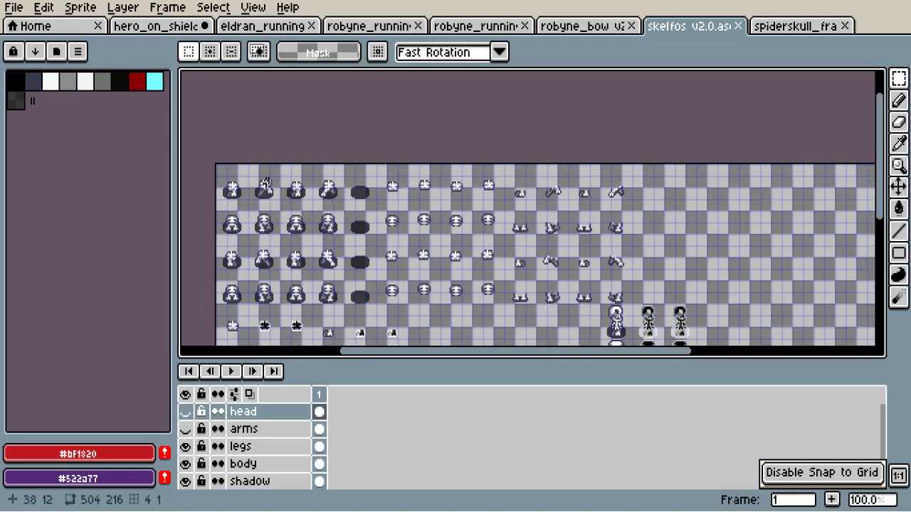
pyautogui.click(185, 446)
pyautogui.click(185, 446)
pyautogui.click(185, 464)
pyautogui.click(185, 463)
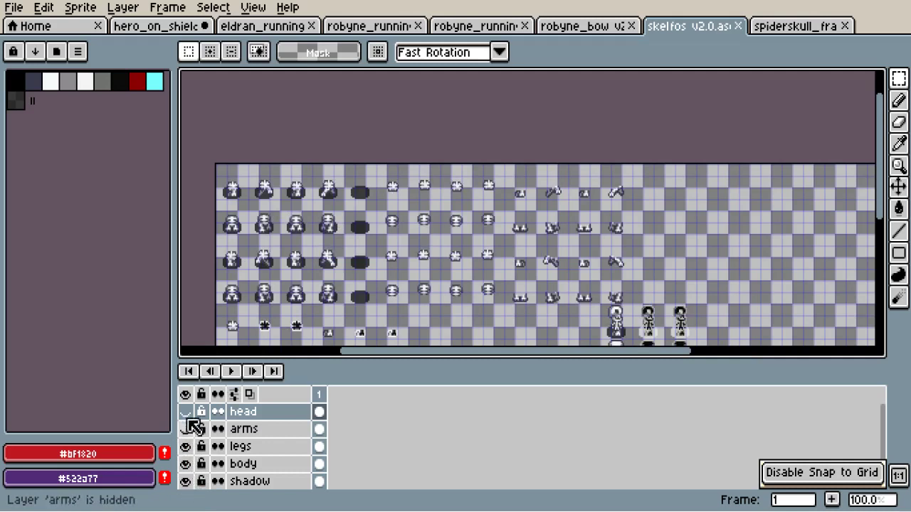
pyautogui.click(185, 394)
pyautogui.click(185, 482)
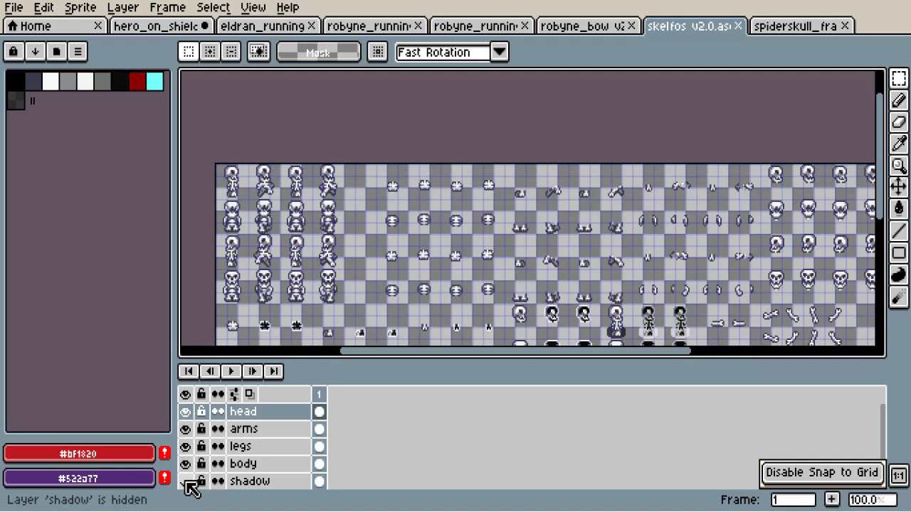
pyautogui.click(185, 482)
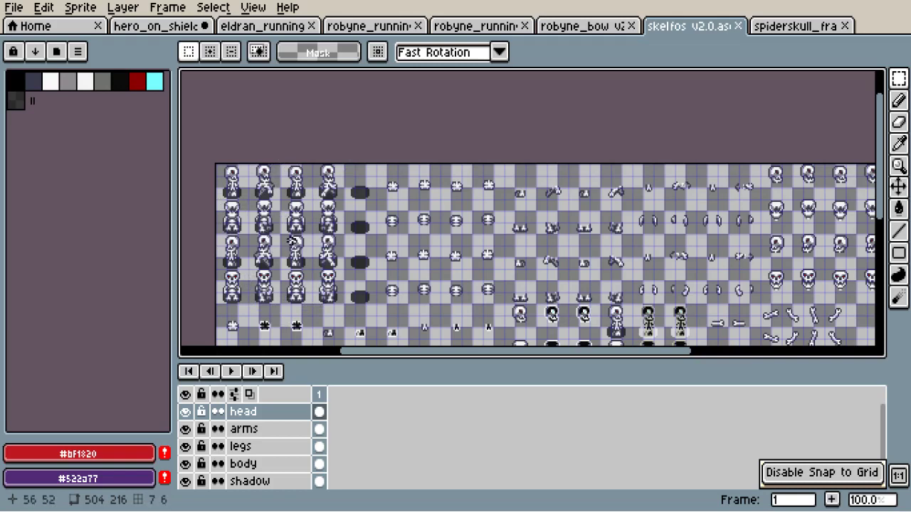
pyautogui.scroll(-3, 404, 188)
pyautogui.hscroll(2, 404, 188)
pyautogui.scroll(-2, 404, 188)
pyautogui.scroll(4, 404, 188)
pyautogui.scroll(-3, 404, 189)
pyautogui.scroll(2, 386, 189)
pyautogui.scroll(-2, 434, 210)
pyautogui.scroll(2, 578, 146)
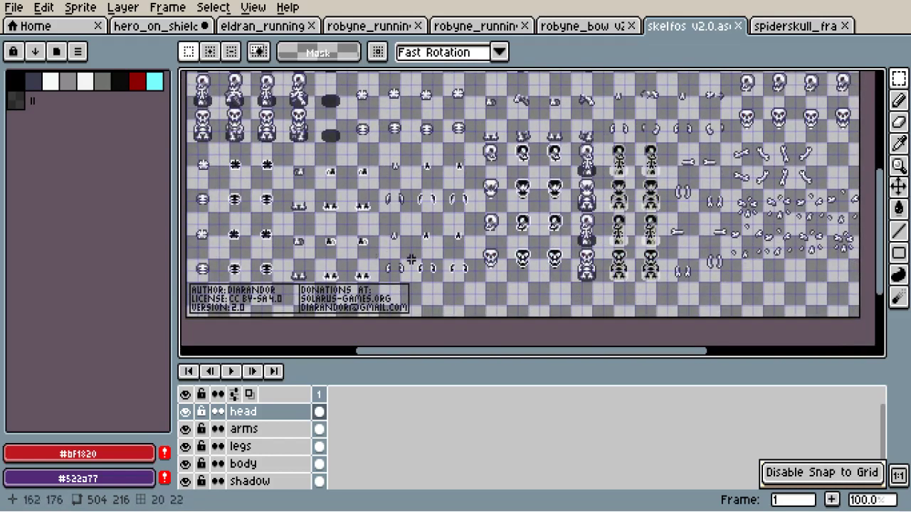
pyautogui.scroll(-2, 703, 179)
pyautogui.scroll(2, 535, 187)
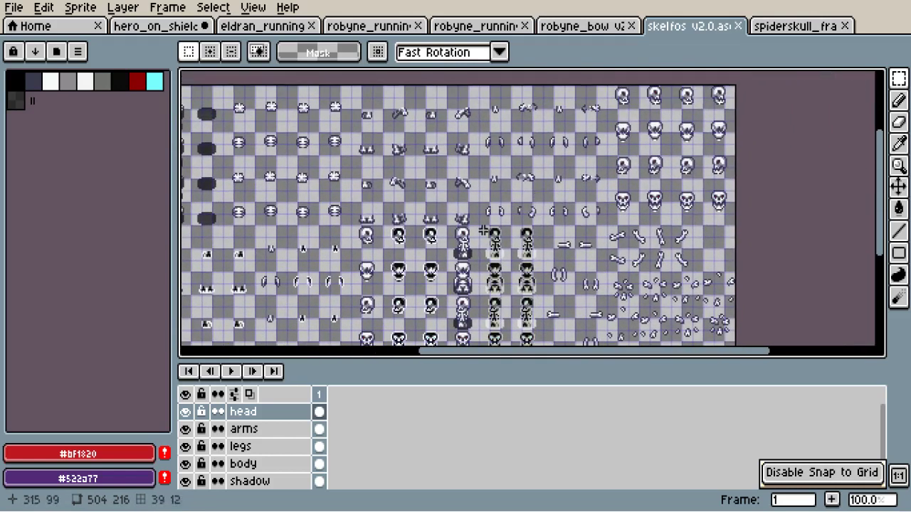
pyautogui.scroll(-2, 528, 150)
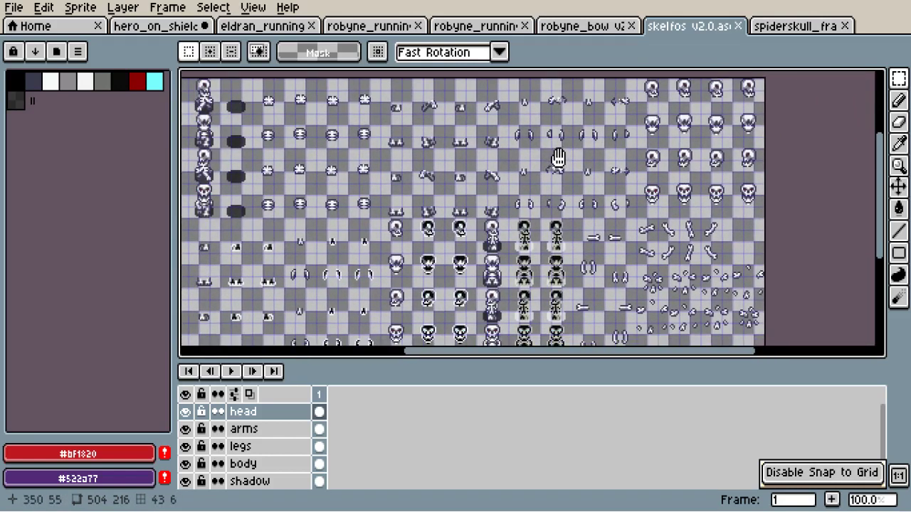
pyautogui.scroll(2, 553, 155)
pyautogui.scroll(-2, 662, 105)
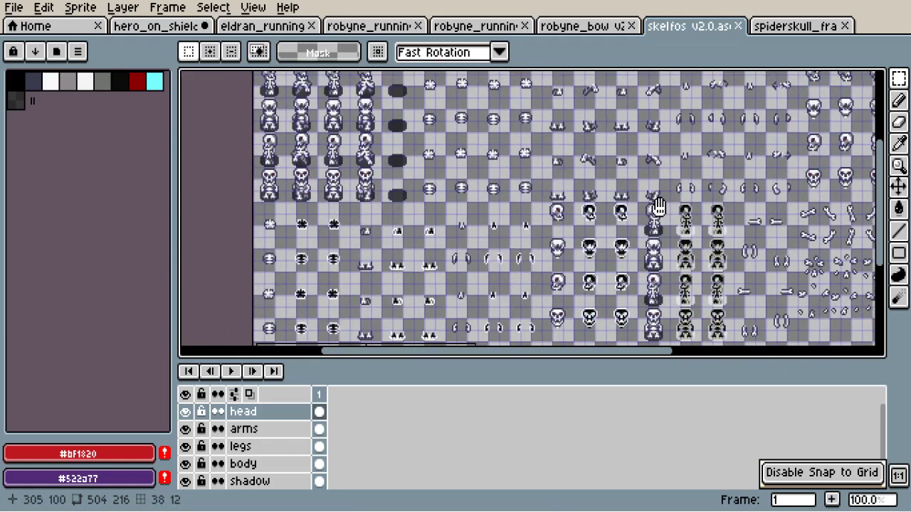
pyautogui.scroll(2, 487, 133)
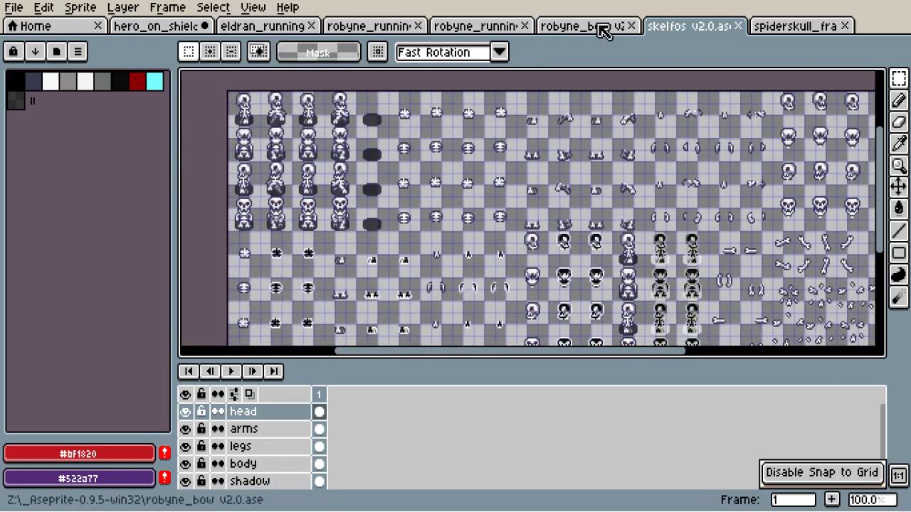
# Switch to the spiderskull sheet, stop playback, enlarge the layer panel, and go to frame 1.
pyautogui.click(758, 25)
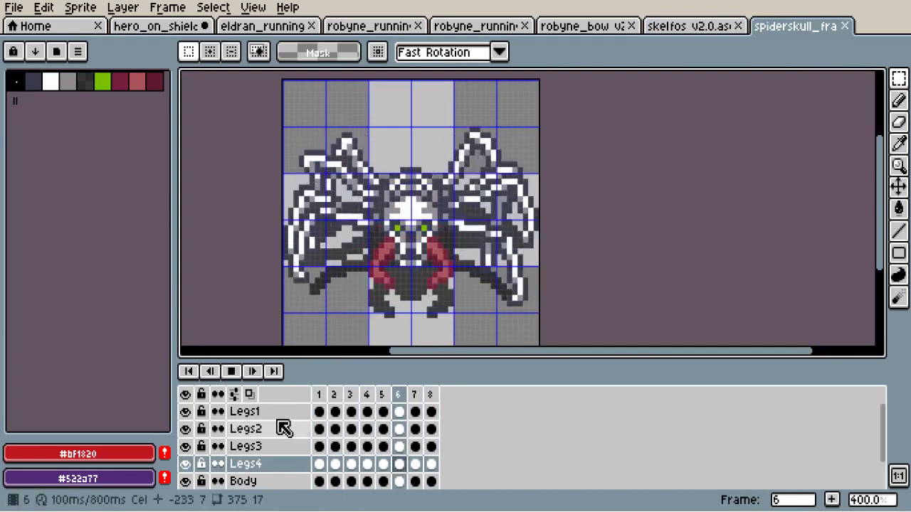
pyautogui.press('Return')
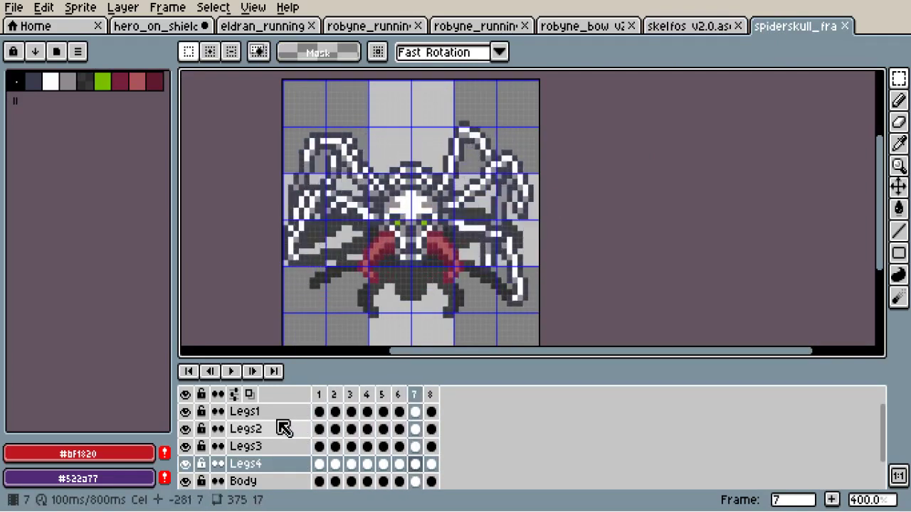
pyautogui.scroll(-2, 340, 382)
pyautogui.scroll(2, 377, 401)
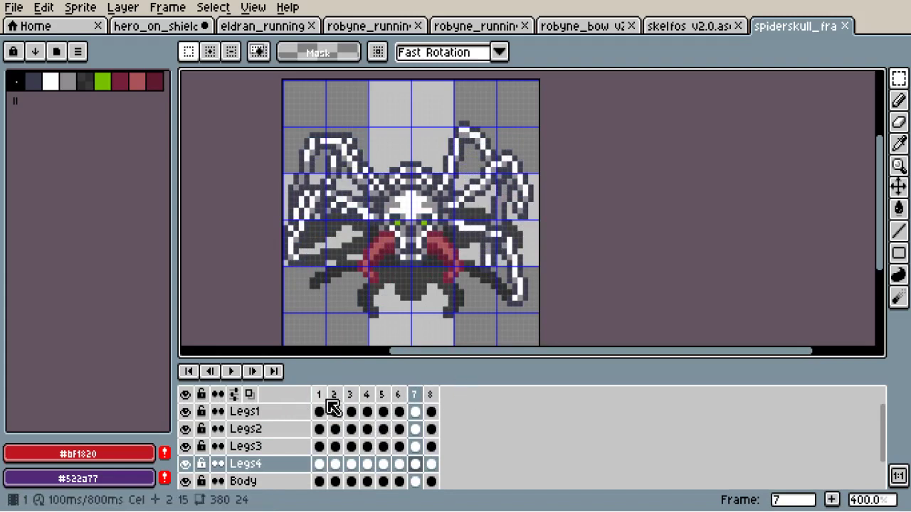
pyautogui.moveTo(470, 373); pyautogui.dragTo(460, 313)
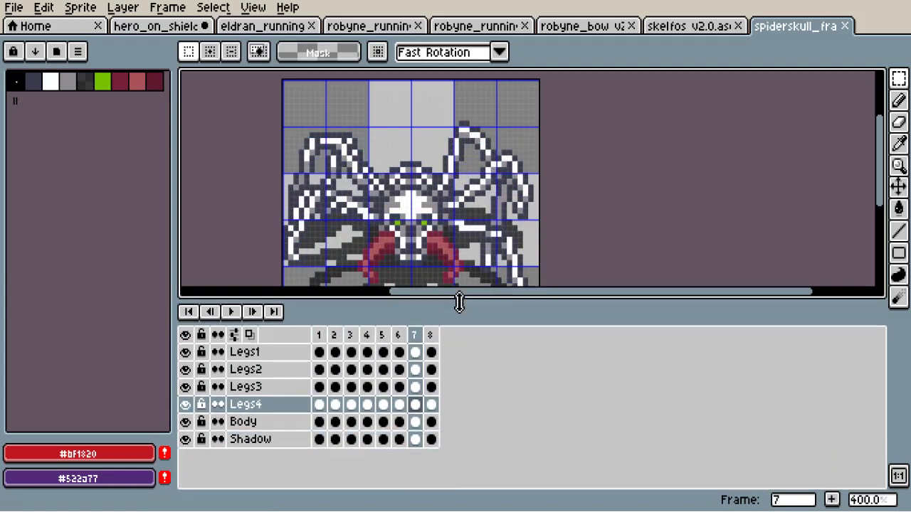
pyautogui.click(265, 356)
pyautogui.click(321, 334)
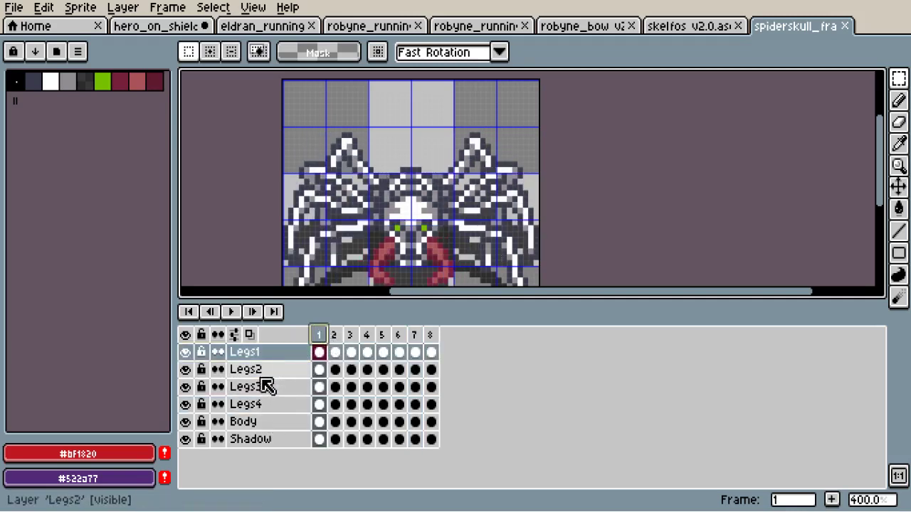
# Hide all layers except Body, then recentre the sprite on the canvas.
pyautogui.click(260, 425)
pyautogui.click(260, 438)
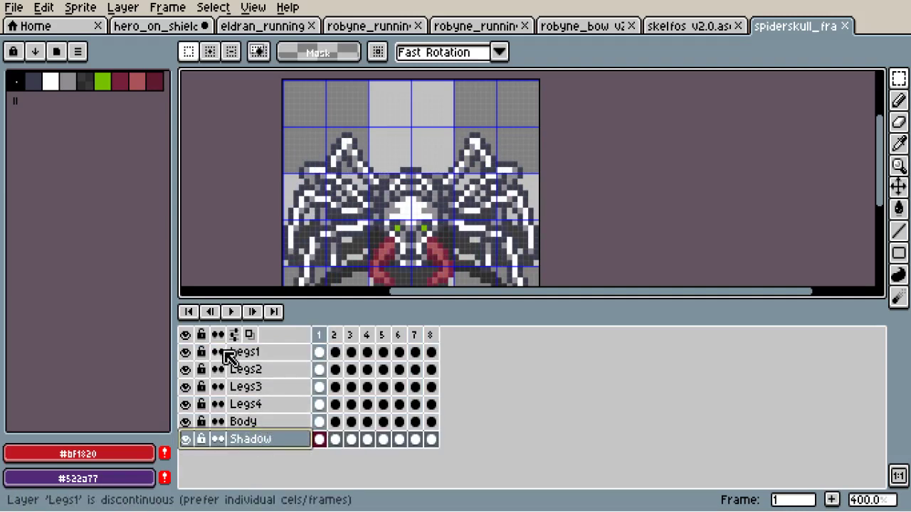
pyautogui.click(185, 335)
pyautogui.click(185, 422)
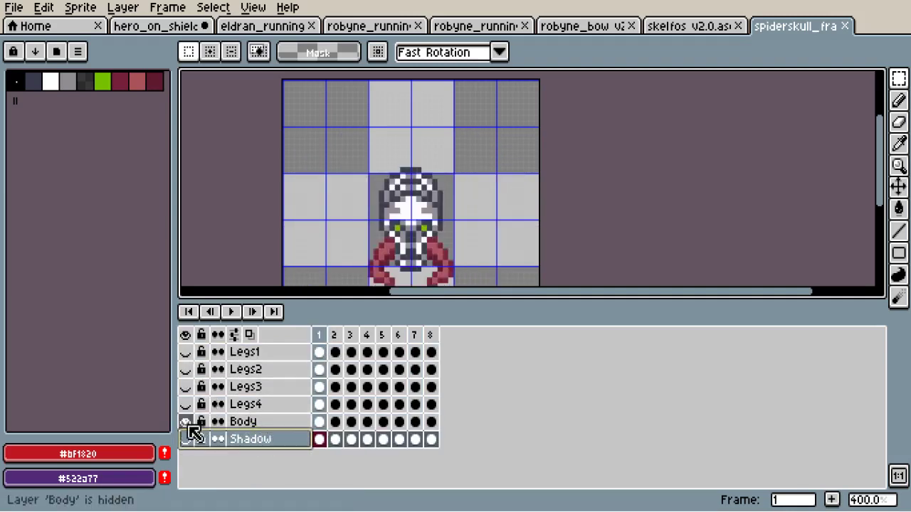
pyautogui.moveTo(388, 225); pyautogui.dragTo(364, 208)
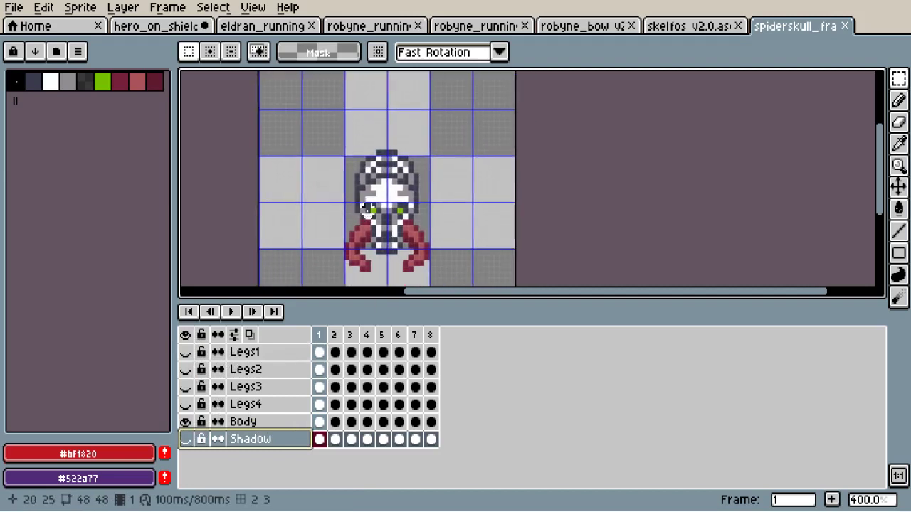
# Play the spiderskull animation in a live Preview window and frame the whole sprite.
pyautogui.press('Return')
pyautogui.press('F7')
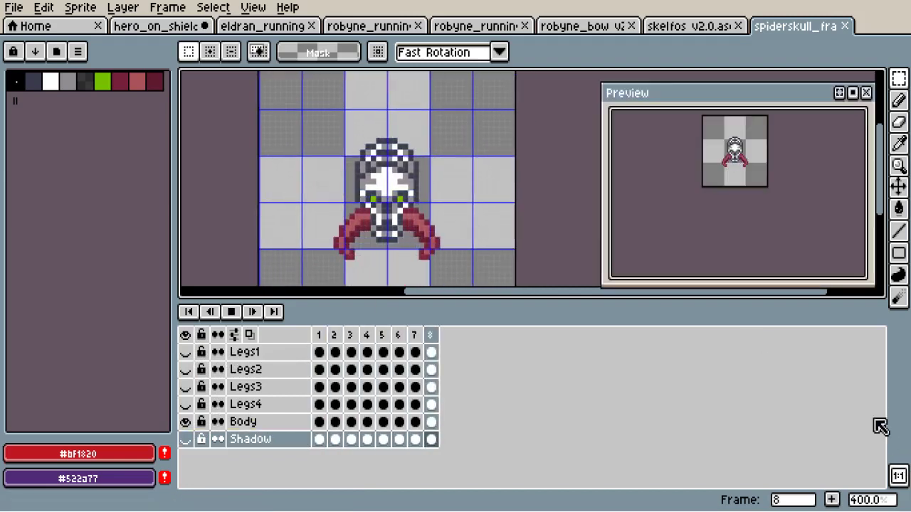
pyautogui.scroll(2, 715, 159)
pyautogui.scroll(-2, 721, 185)
pyautogui.moveTo(716, 177); pyautogui.dragTo(693, 197)
pyautogui.scroll(1, 681, 223)
pyautogui.scroll(-1, 722, 165)
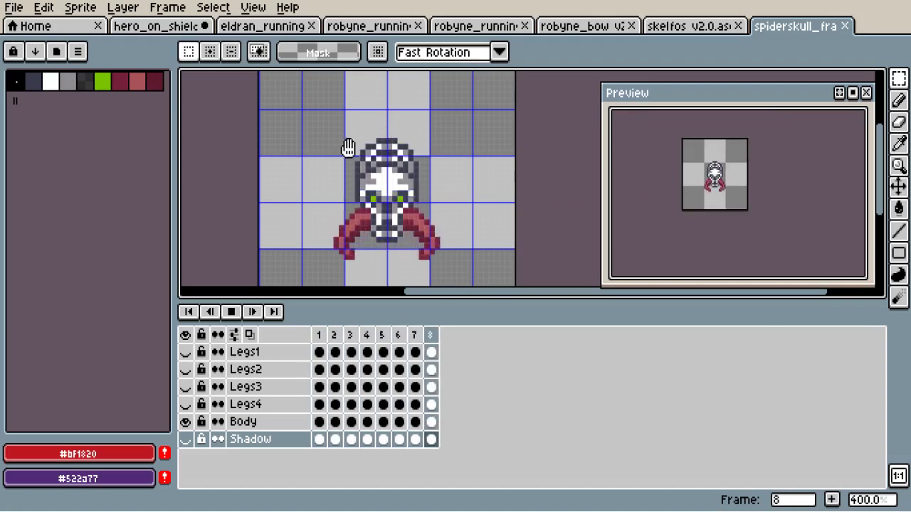
pyautogui.scroll(2, 375, 188)
pyautogui.moveTo(382, 204); pyautogui.dragTo(369, 178)
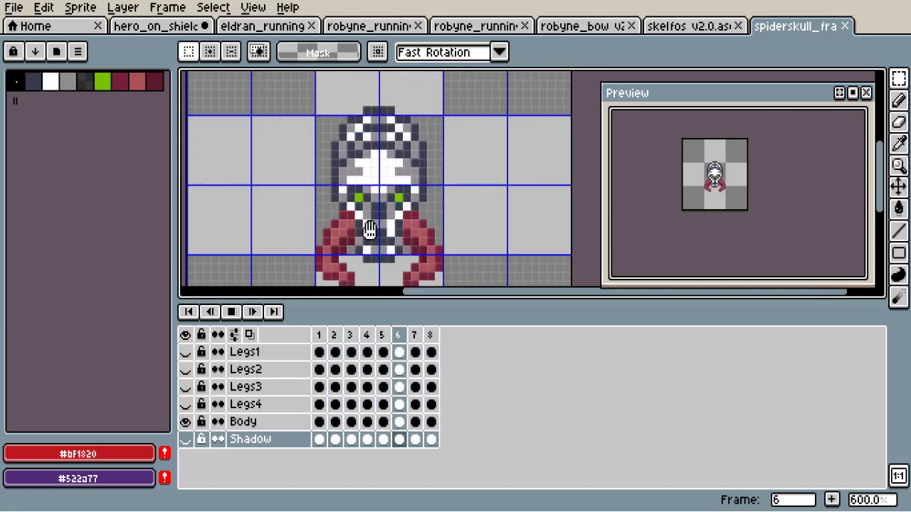
pyautogui.moveTo(370, 236); pyautogui.dragTo(367, 212)
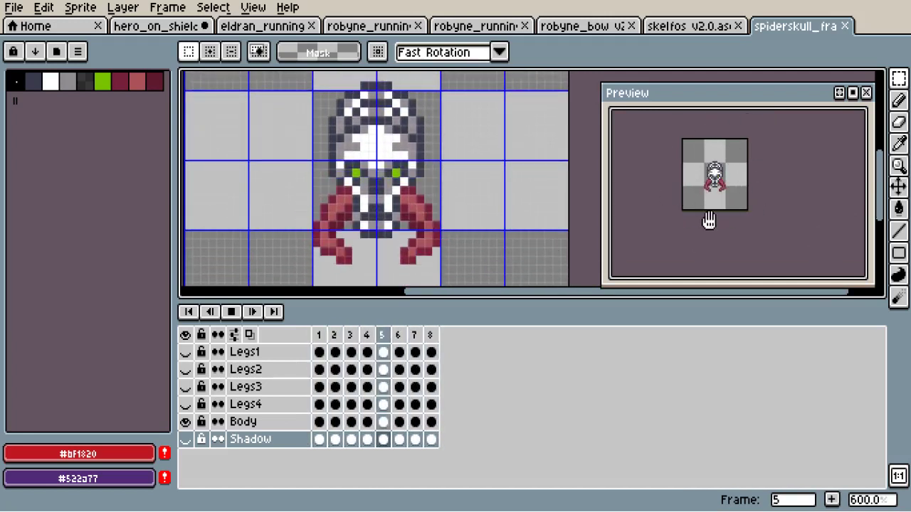
# Show the Legs4 layer, stop playback and go to frame 1.
pyautogui.click(186, 404)
pyautogui.scroll(-1, 311, 201)
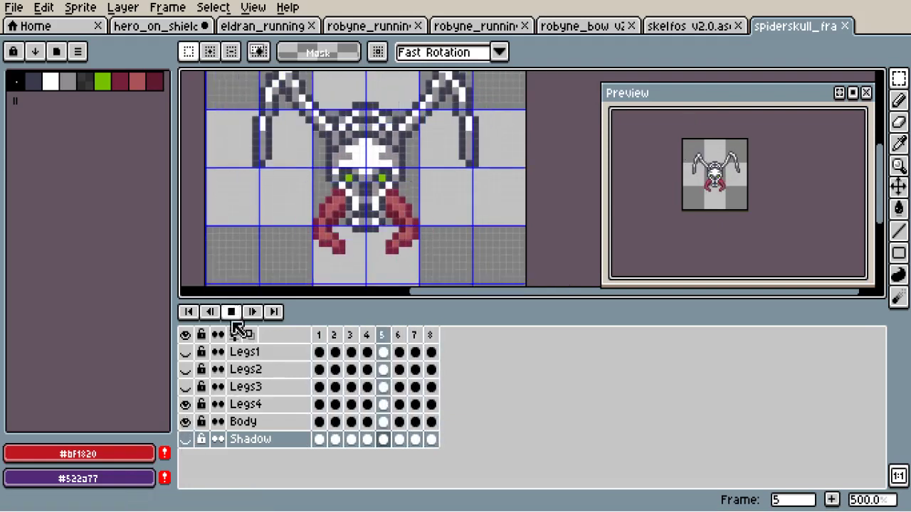
pyautogui.press('Return')
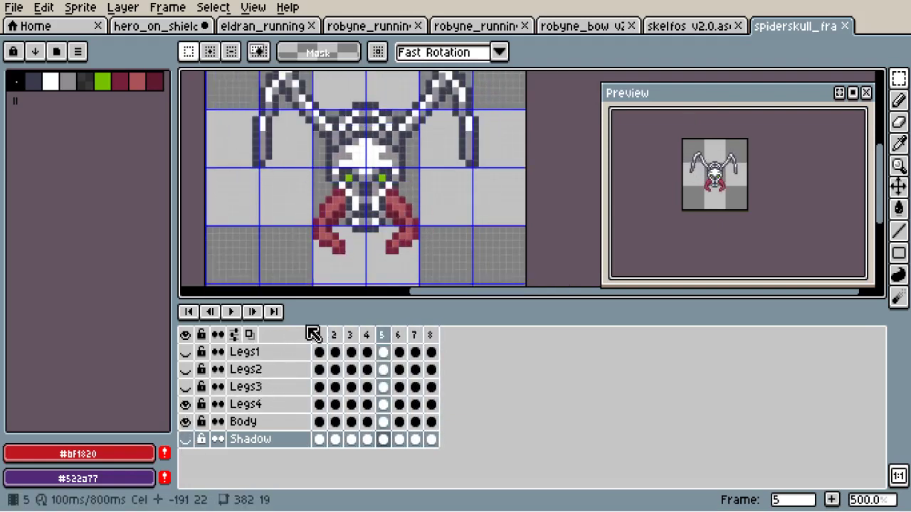
pyautogui.click(319, 335)
pyautogui.scroll(1, 314, 183)
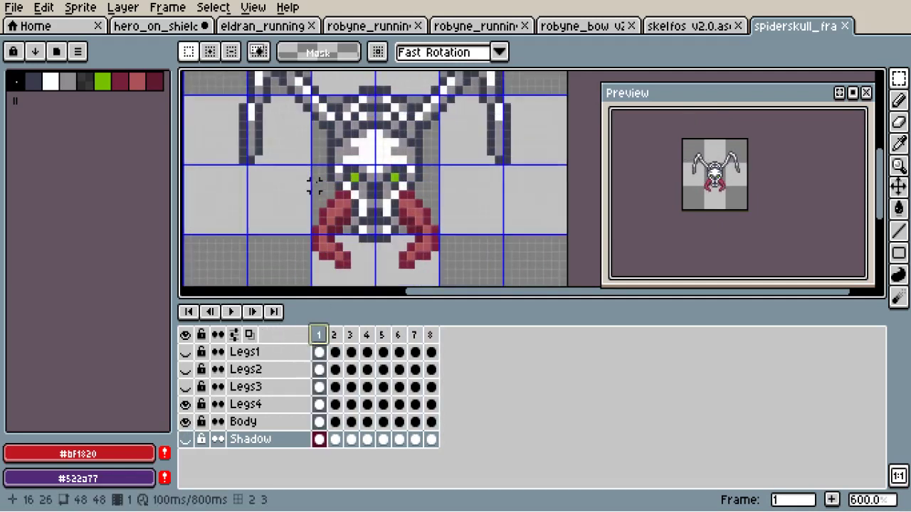
pyautogui.scroll(-1, 313, 184)
# Step between frames with the arrow keys to land on frame 4, then pick the Pencil.
pyautogui.press('Right')
pyautogui.press('Left')
pyautogui.press('Right')
pyautogui.press('Left')
pyautogui.press('Right')
pyautogui.press('Right')
pyautogui.press('Left')
pyautogui.press('Right')
pyautogui.press('Right')
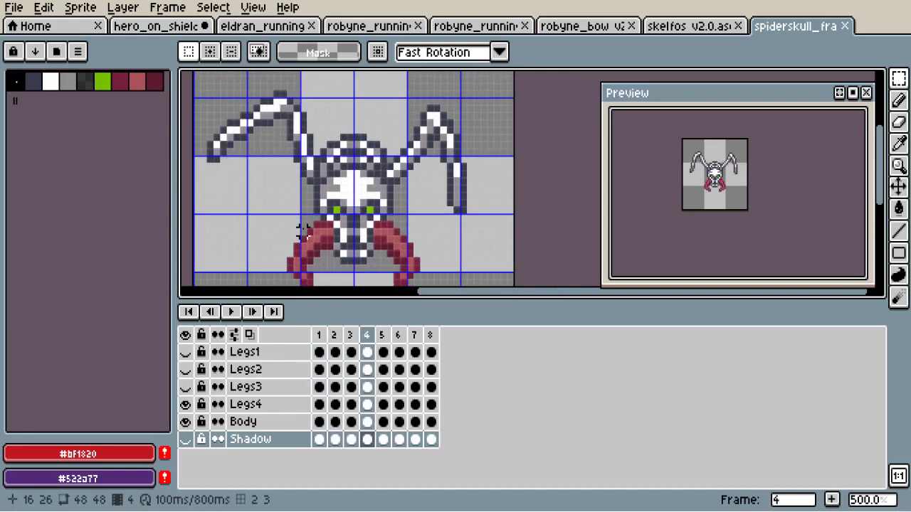
pyautogui.press('Left')
pyautogui.press('Right')
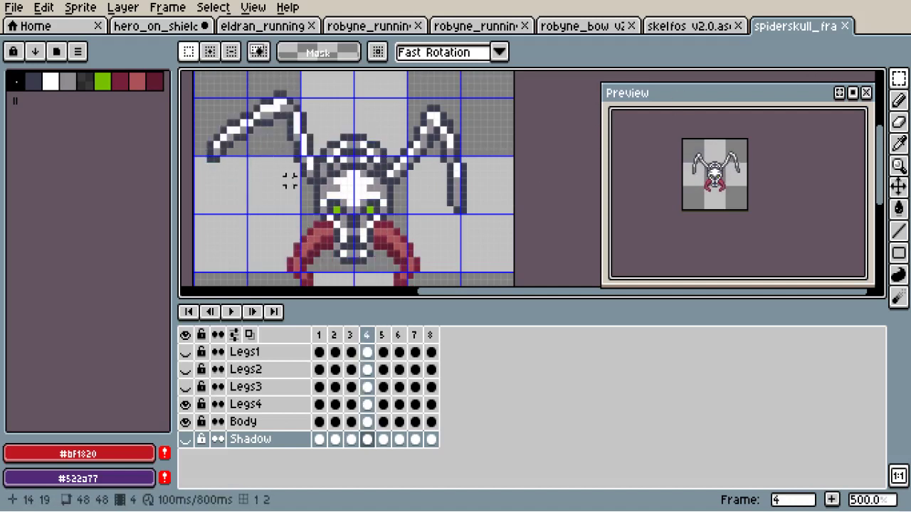
pyautogui.press('b')
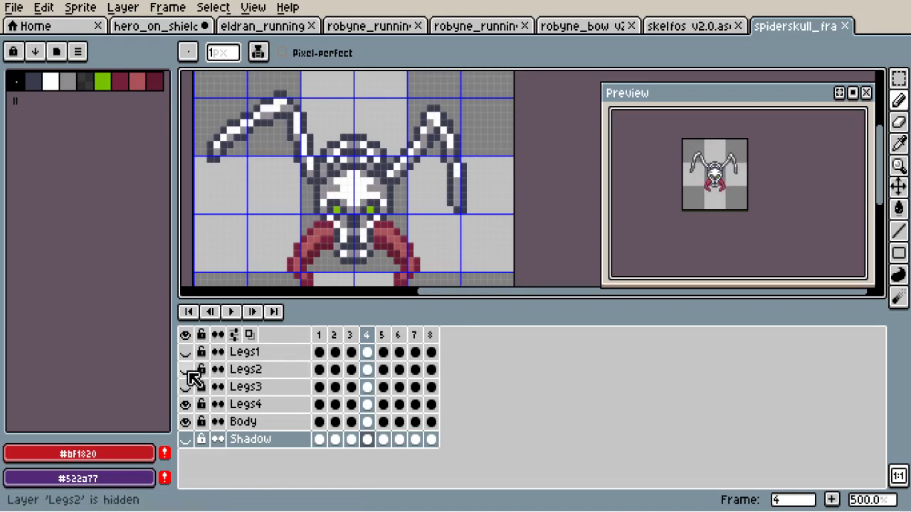
# Toggle the leg layers' visibility so only Legs1 and Legs3 show, hiding Legs2 and Legs4, and zoom out.
pyautogui.click(187, 335)
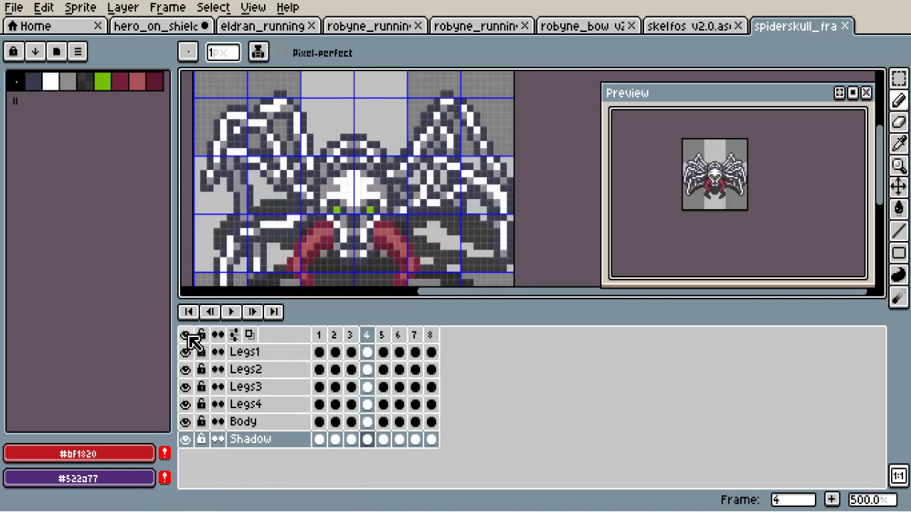
pyautogui.click(186, 386)
pyautogui.click(185, 352)
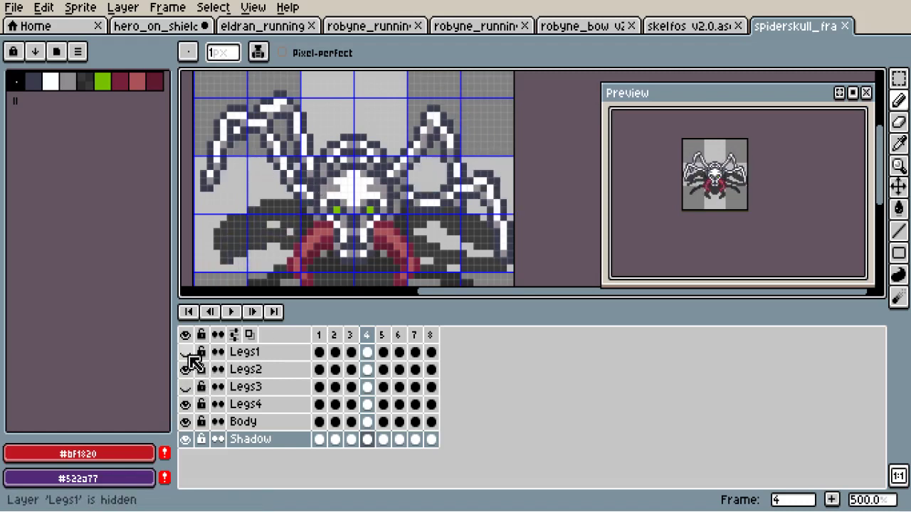
pyautogui.click(185, 352)
pyautogui.click(185, 370)
pyautogui.click(185, 386)
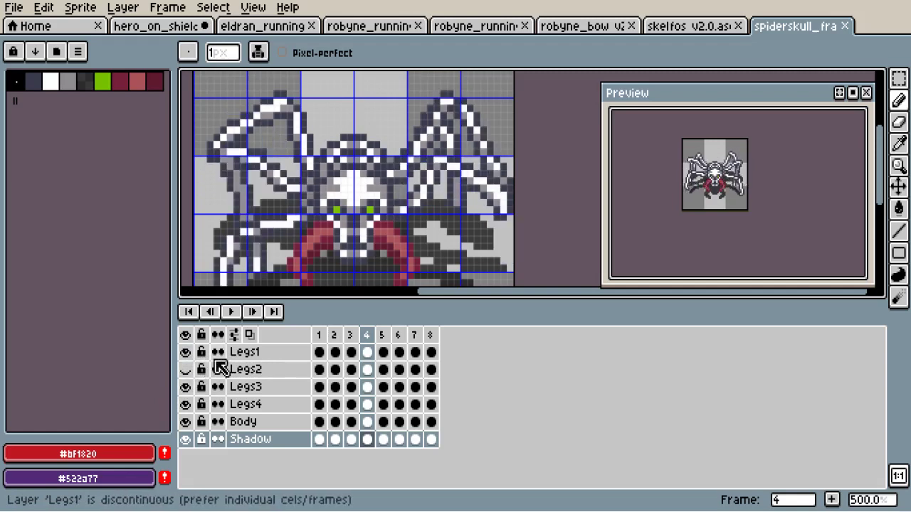
pyautogui.click(185, 404)
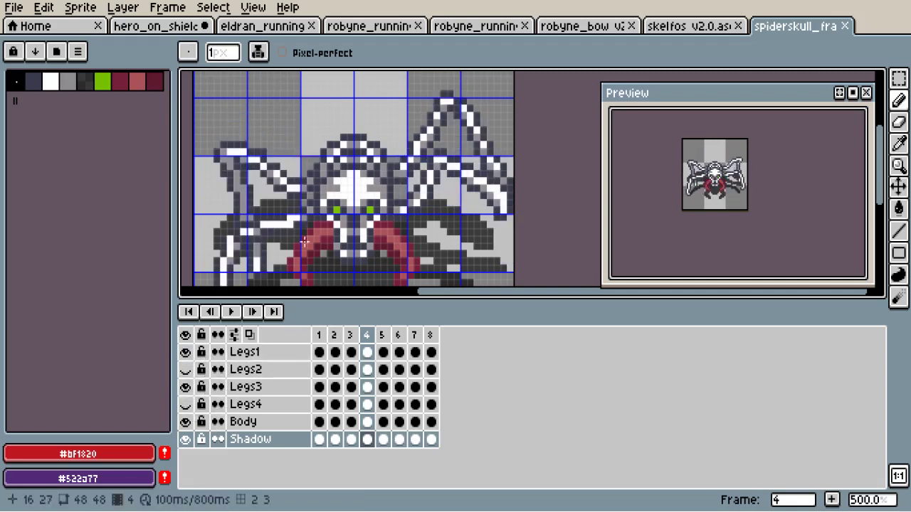
pyautogui.scroll(-2, 311, 227)
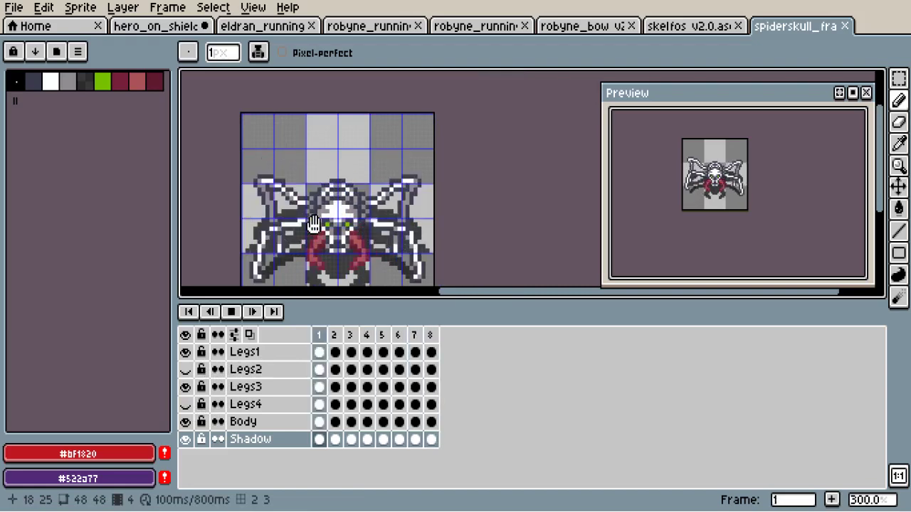
pyautogui.scroll(-1, 242, 146)
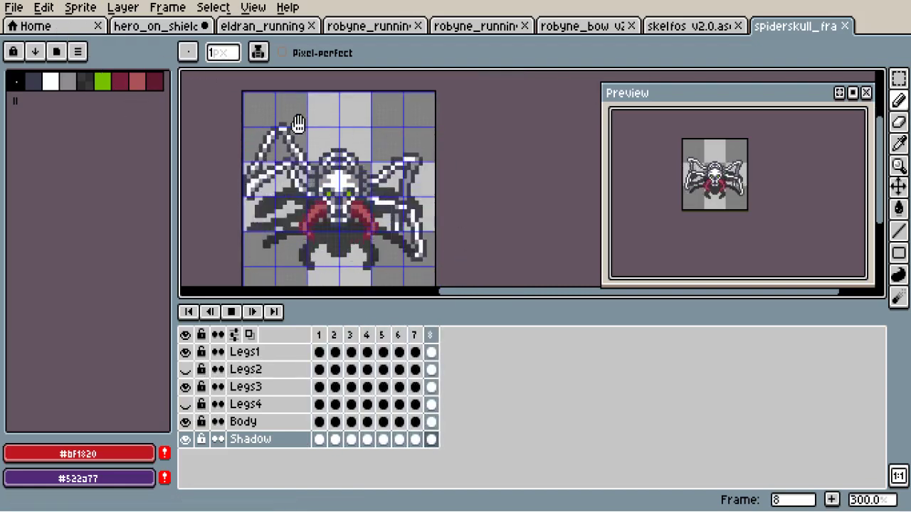
# Recentre the spider skull, browse the Sprite and Edit menus, and open File > Export Sprite Sheet.
pyautogui.moveTo(299, 122); pyautogui.dragTo(294, 102)
pyautogui.click(84, 10)
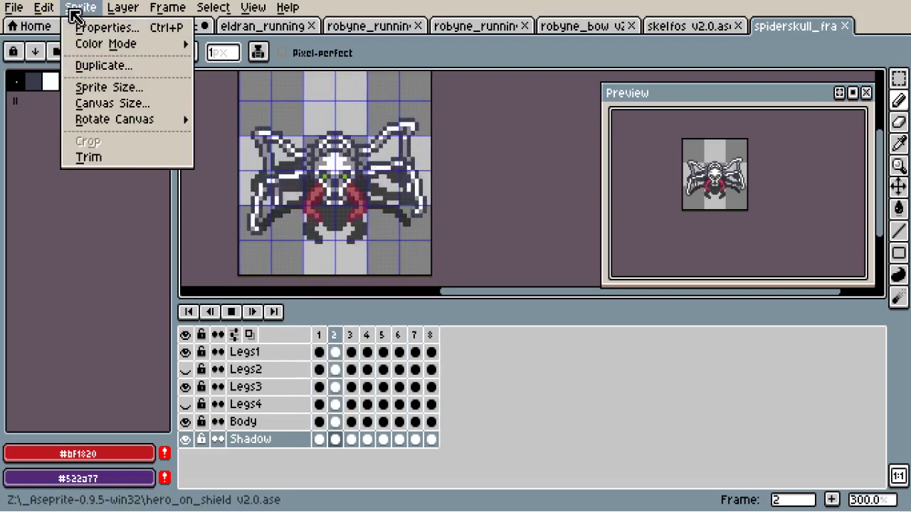
pyautogui.moveTo(42, 9)
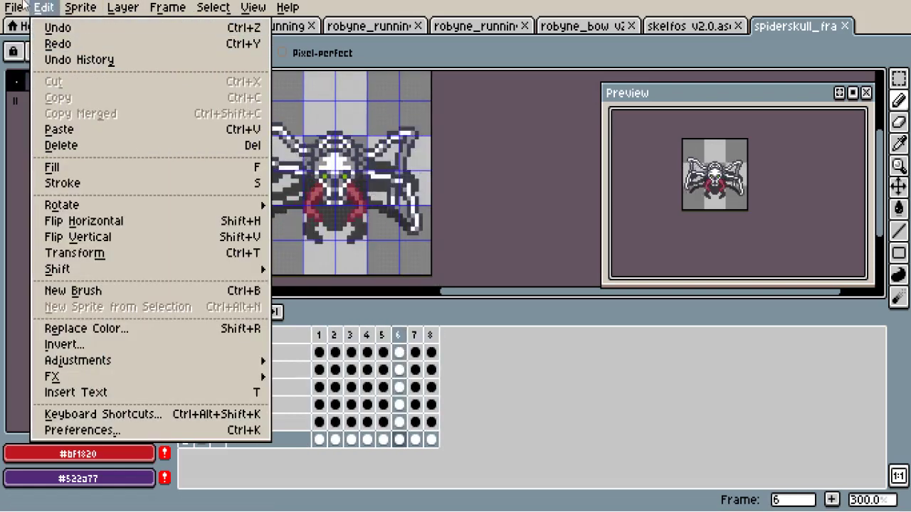
pyautogui.moveTo(10, 9)
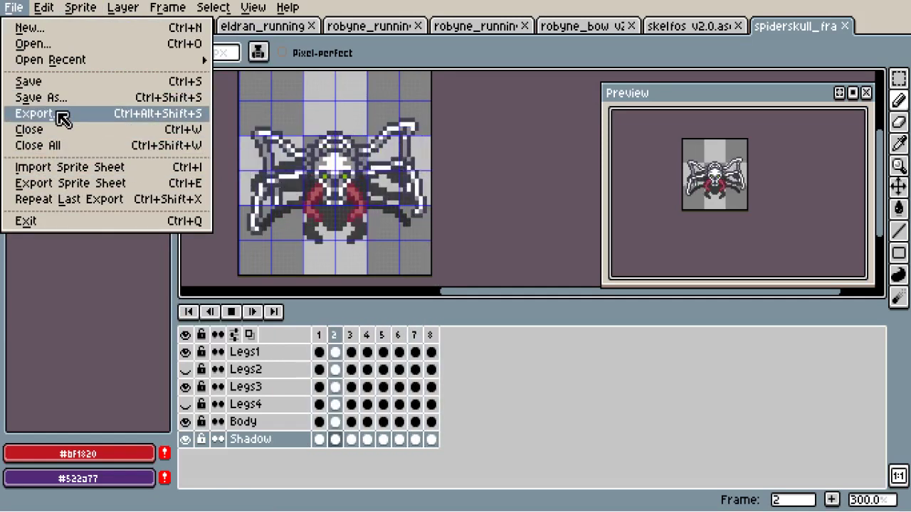
pyautogui.click(83, 193)
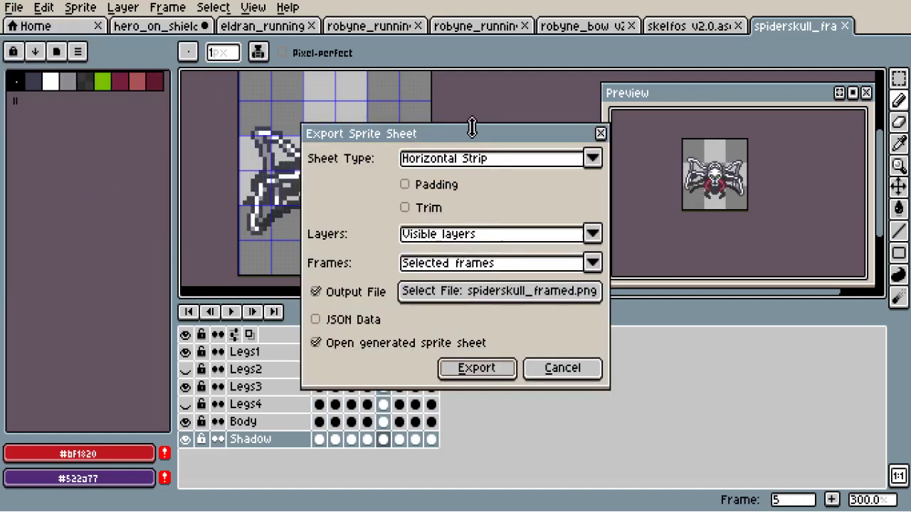
# Keep Layers on Visible layers and change Frames from Selected frames to All frames.
pyautogui.moveTo(488, 138); pyautogui.dragTo(564, 113)
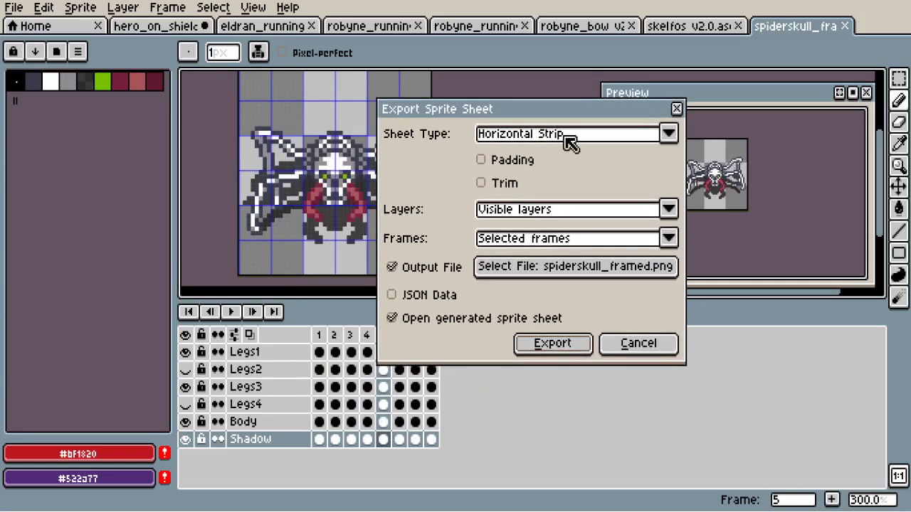
pyautogui.click(668, 209)
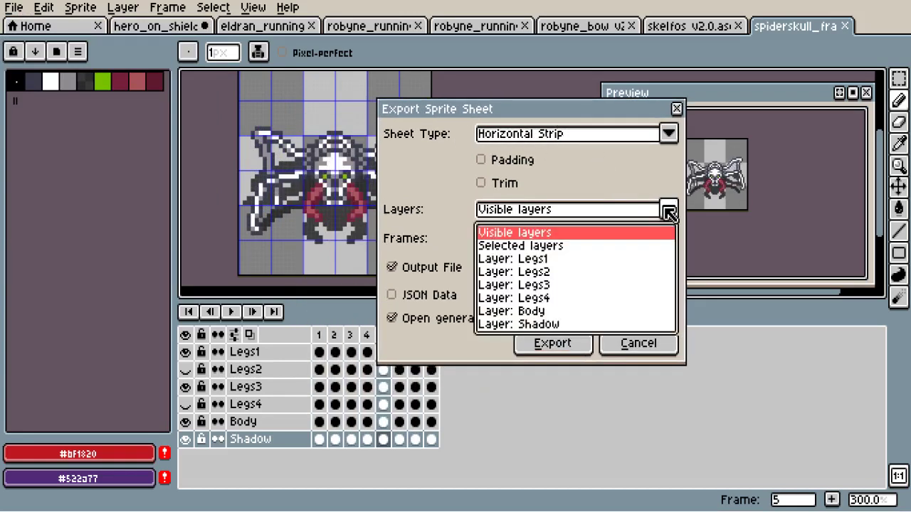
pyautogui.click(649, 229)
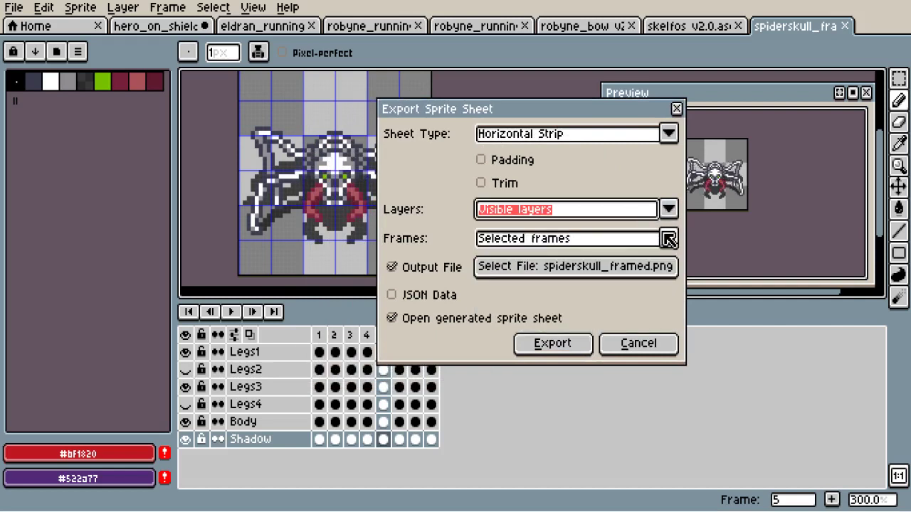
pyautogui.click(667, 238)
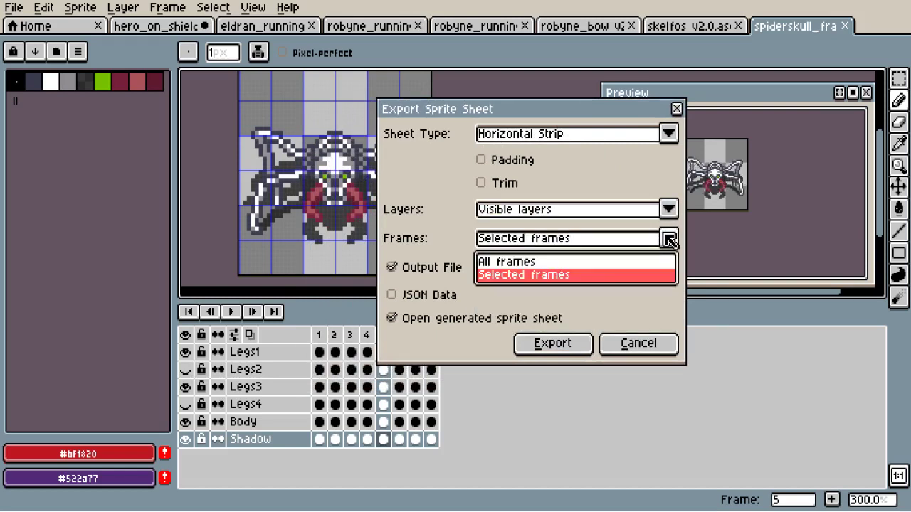
pyautogui.click(516, 263)
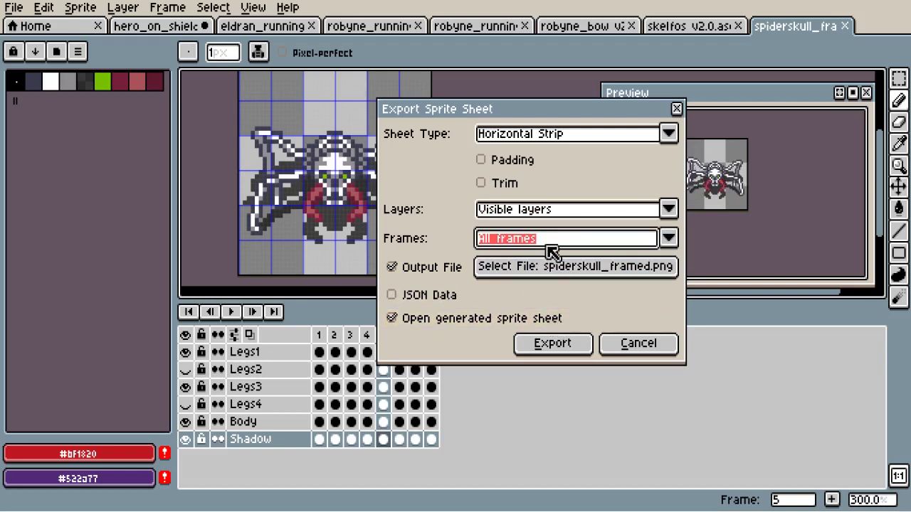
# Export the horizontal sprite strip and pan around the generated sheet.
pyautogui.click(553, 342)
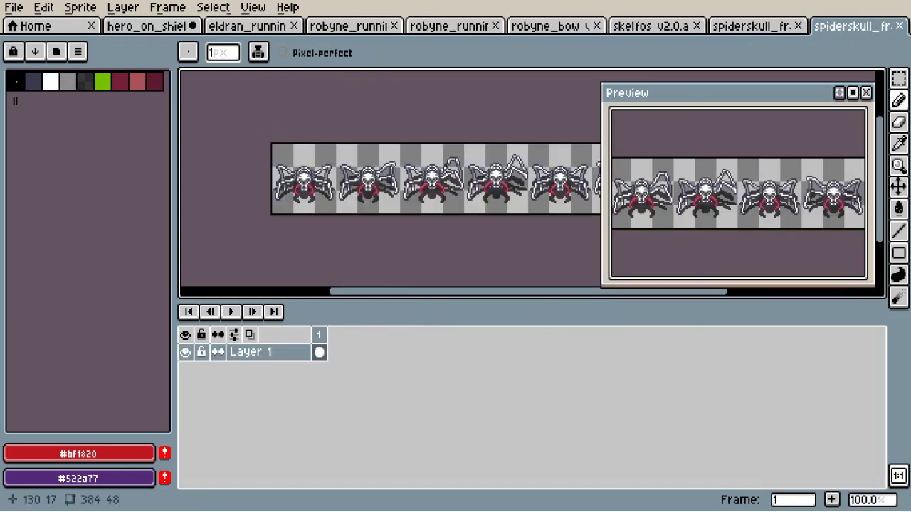
pyautogui.moveTo(445, 164); pyautogui.dragTo(412, 172)
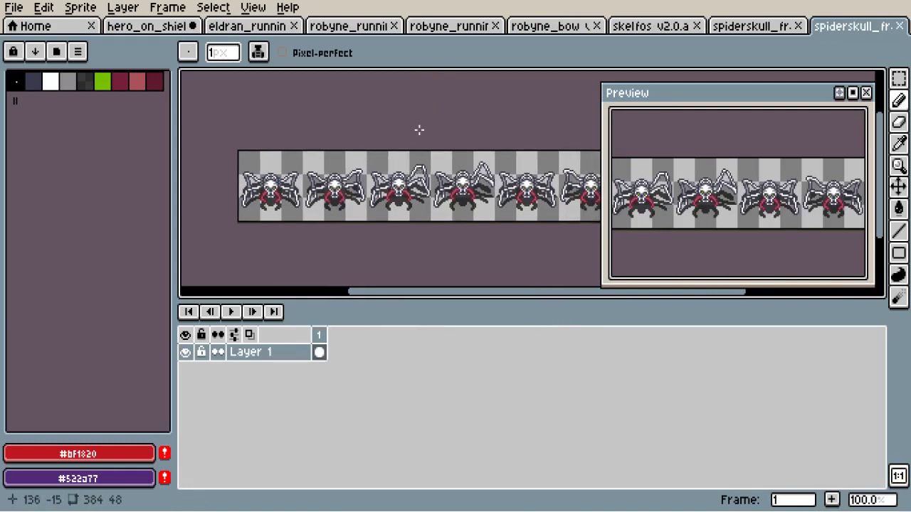
pyautogui.scroll(-1, 438, 139)
pyautogui.moveTo(441, 136); pyautogui.dragTo(363, 151)
pyautogui.scroll(1, 309, 132)
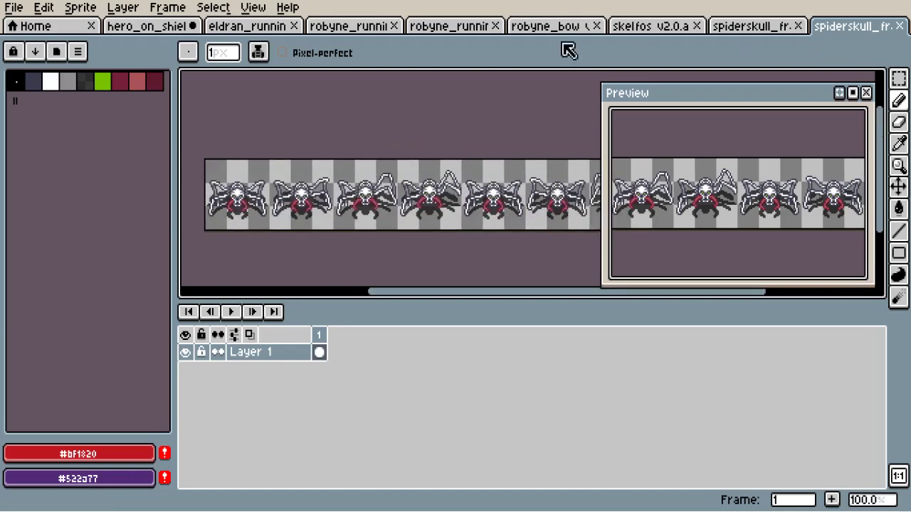
# Close the generated strip's tab and zoom the spiderskull canvas to 200%.
pyautogui.click(899, 26)
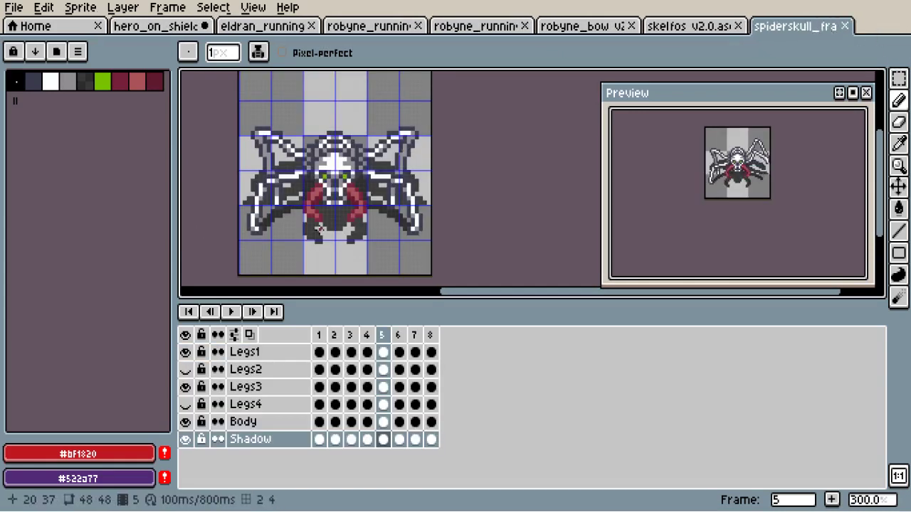
pyautogui.scroll(-2, 320, 107)
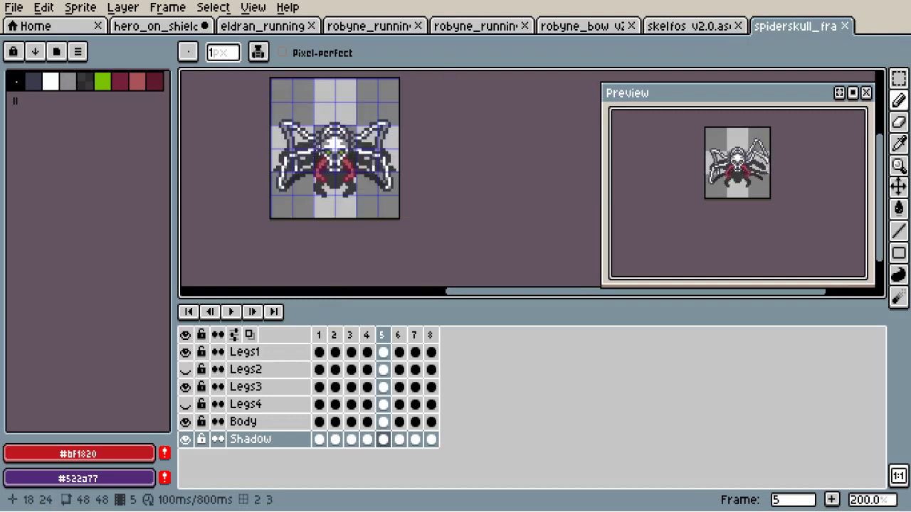
pyautogui.scroll(-3, 327, 232)
pyautogui.hscroll(-2, 333, 222)
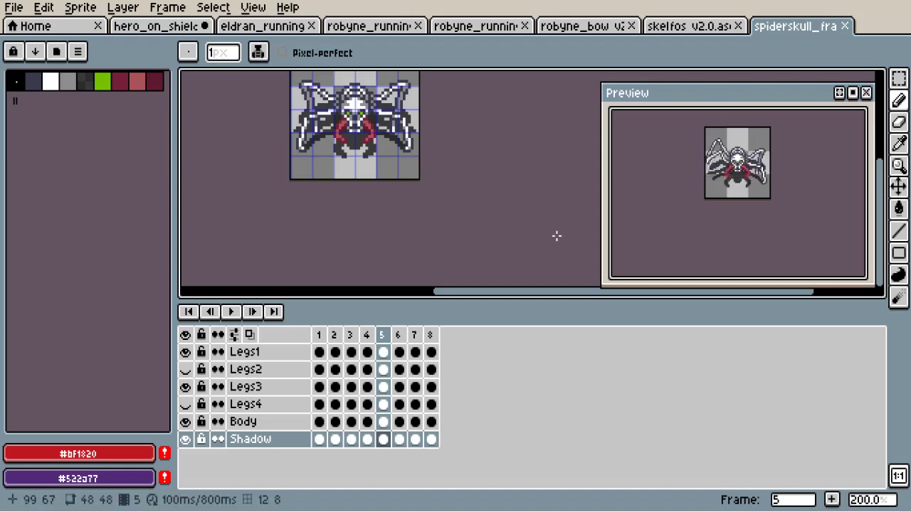
# Switch to hero_on_shield, play its animation, and close the Preview window.
pyautogui.click(164, 28)
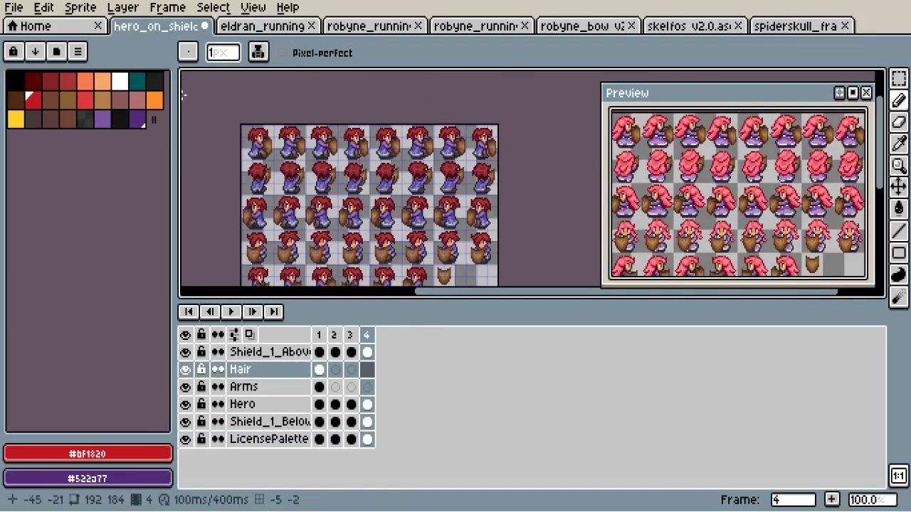
pyautogui.press('Return')
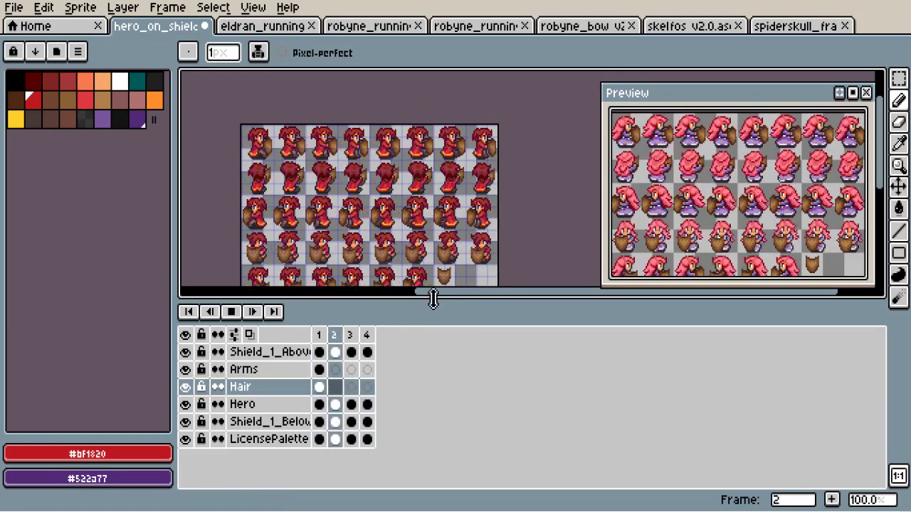
pyautogui.click(865, 93)
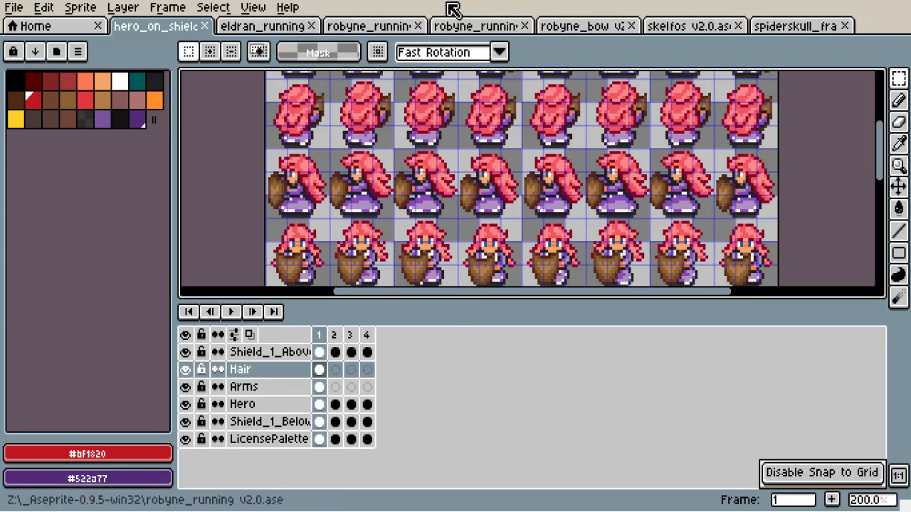
# Look at the Grid Settings and close them without changes.
pyautogui.click(269, 10)
pyautogui.moveTo(313, 95)
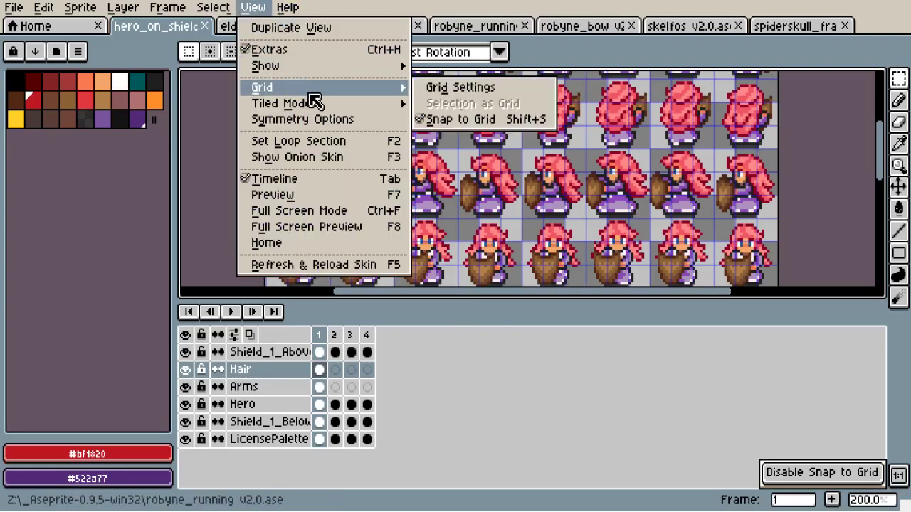
pyautogui.click(511, 90)
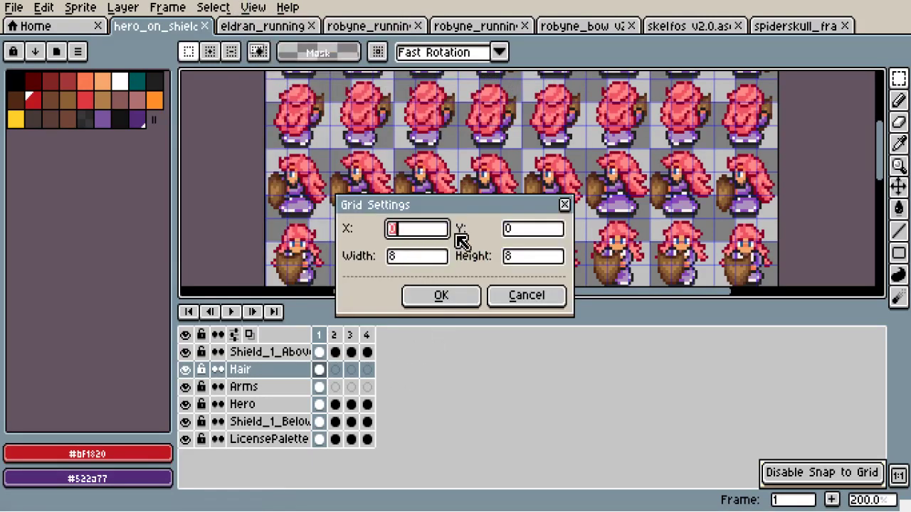
pyautogui.click(564, 205)
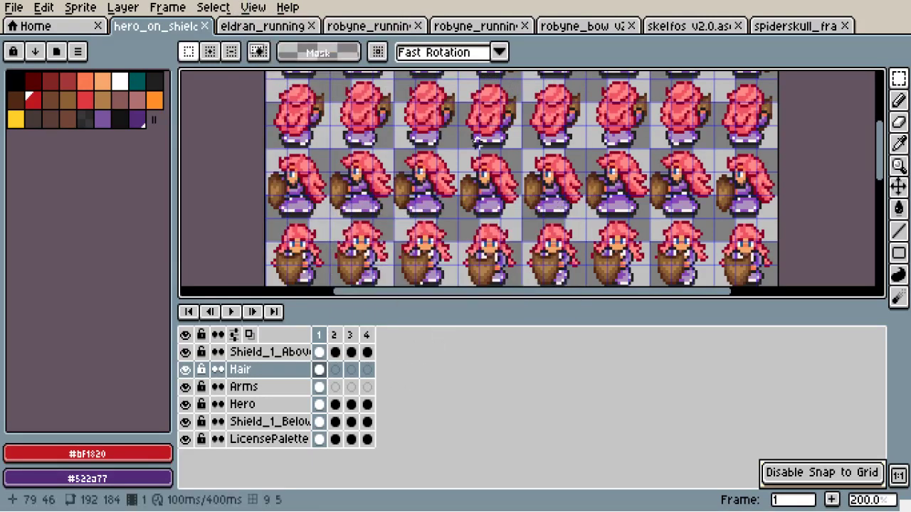
# Browse the Select menu commands, then dismiss the menu and zoom in.
pyautogui.click(229, 8)
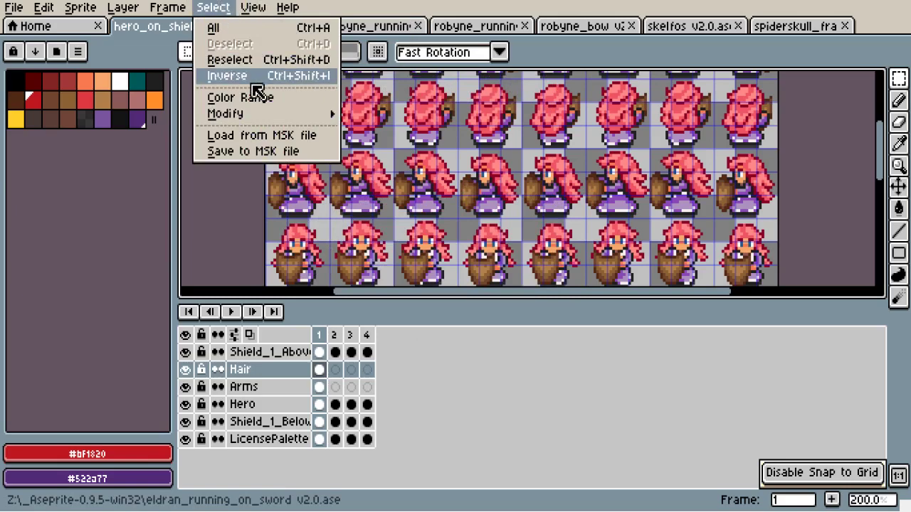
pyautogui.moveTo(253, 8)
pyautogui.click(563, 193)
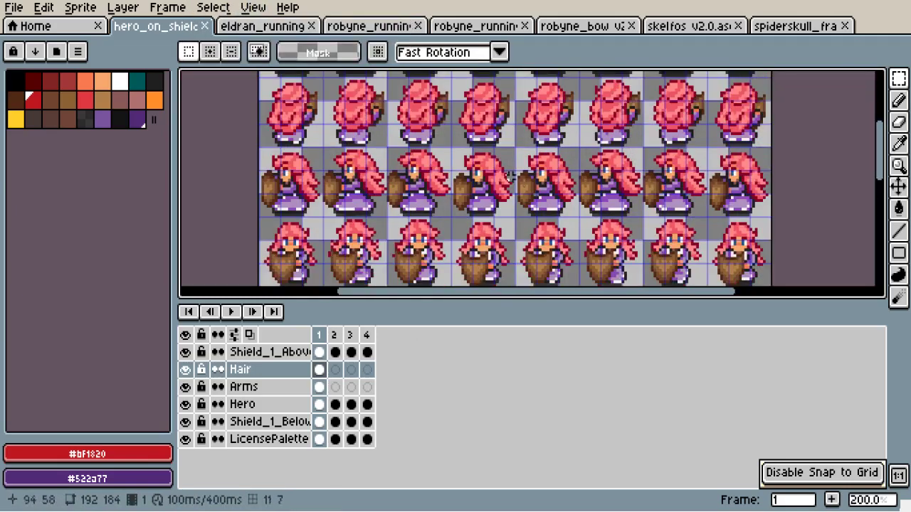
pyautogui.scroll(4, 427, 131)
pyautogui.scroll(1, 428, 132)
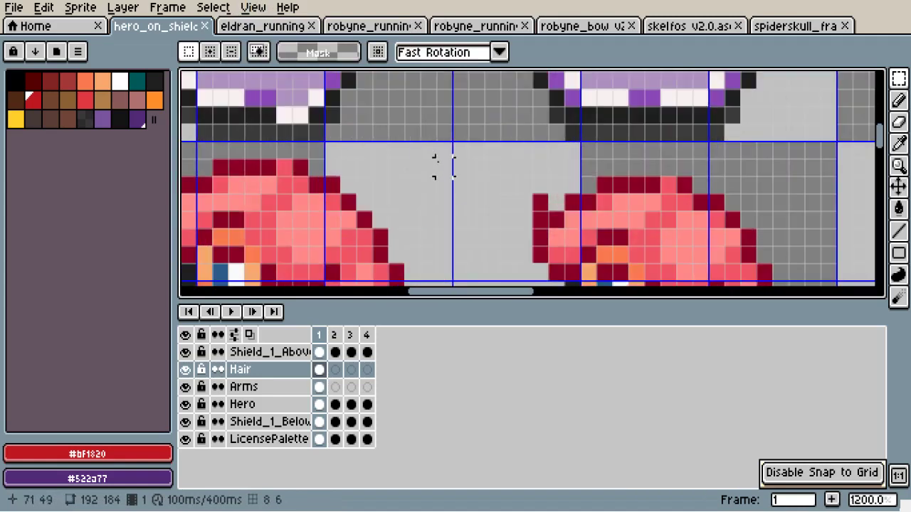
# Uncheck View > Show > Pixel Grid and zoom out to 400%.
pyautogui.click(224, 8)
pyautogui.moveTo(287, 7)
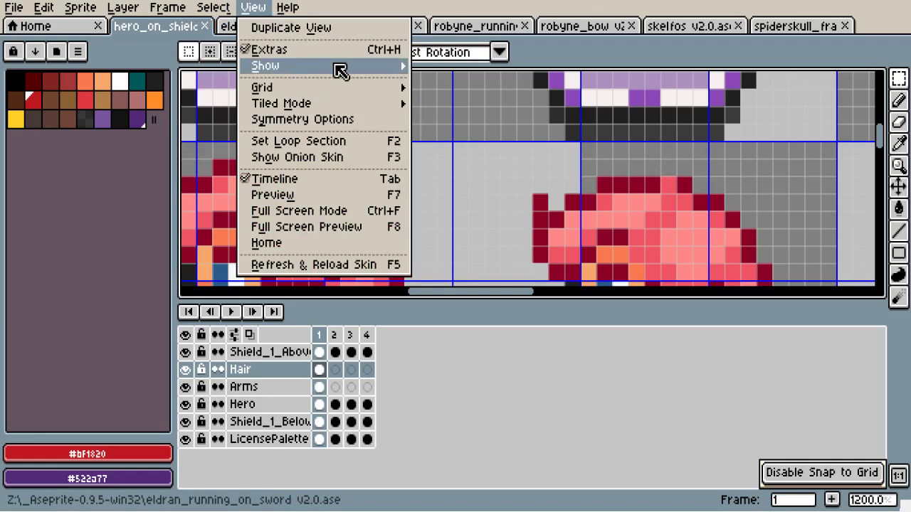
pyautogui.moveTo(340, 67)
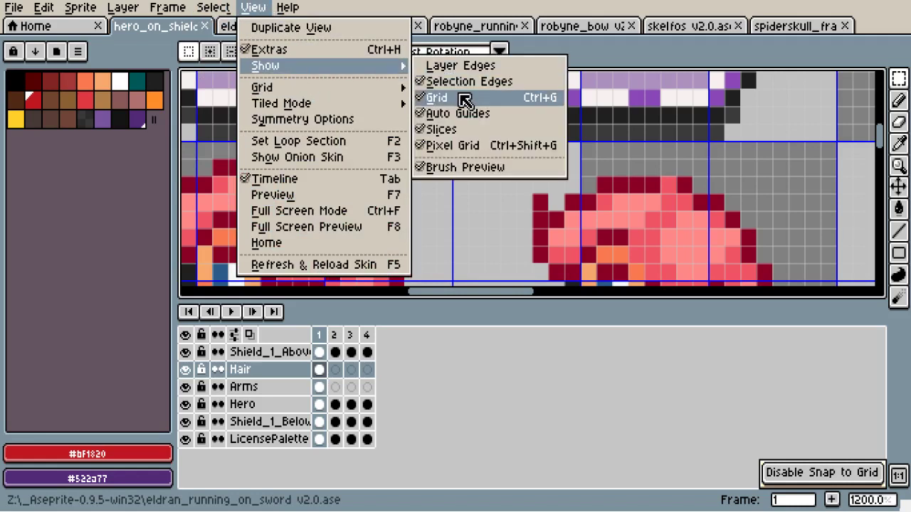
pyautogui.click(469, 147)
pyautogui.scroll(-4, 448, 162)
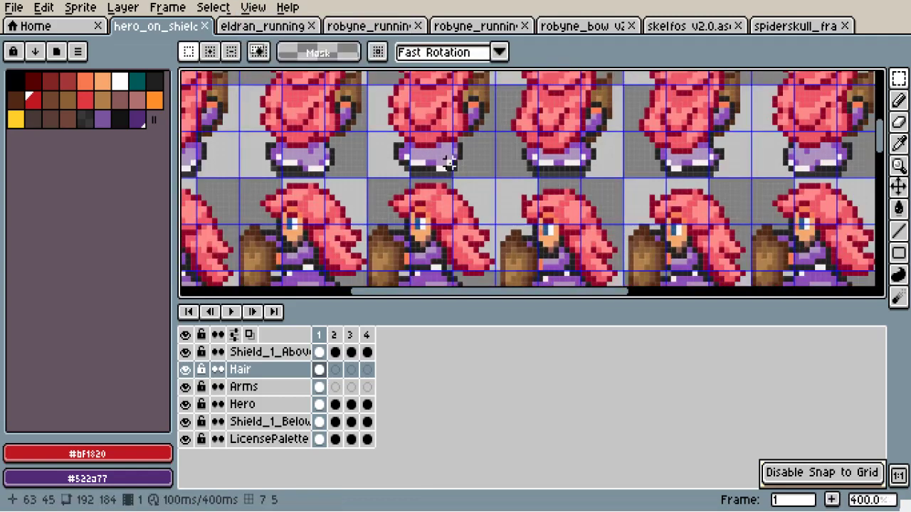
# Try selecting and dragging the third middle-row sprite, then undo the move.
pyautogui.scroll(-1, 448, 162)
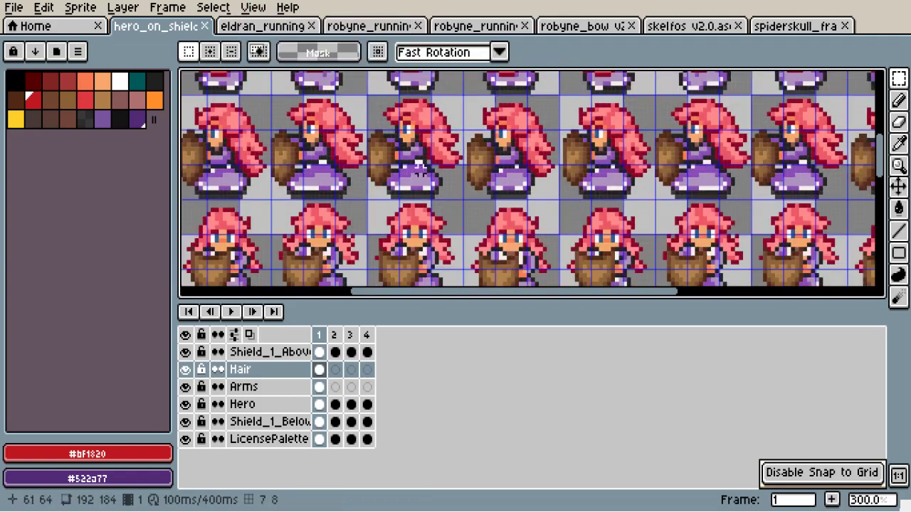
pyautogui.moveTo(403, 150); pyautogui.dragTo(479, 207)
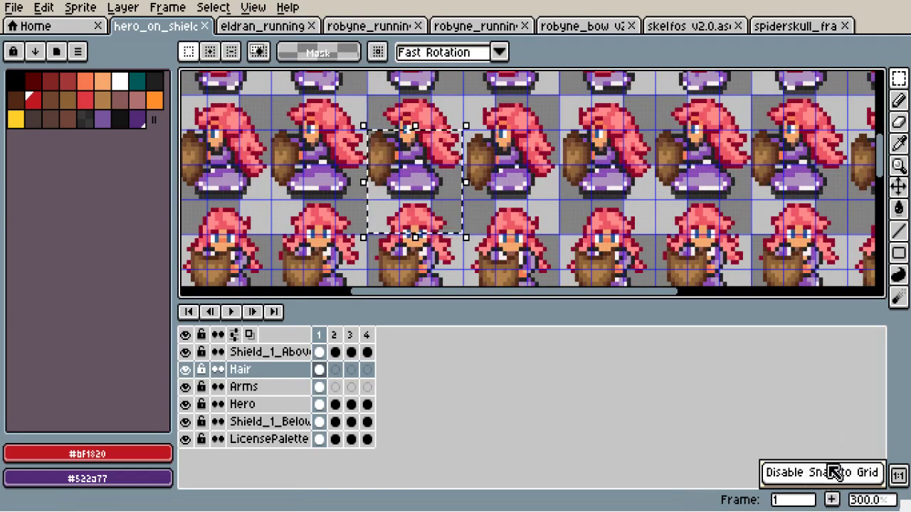
pyautogui.hotkey('ctrl', 'd')
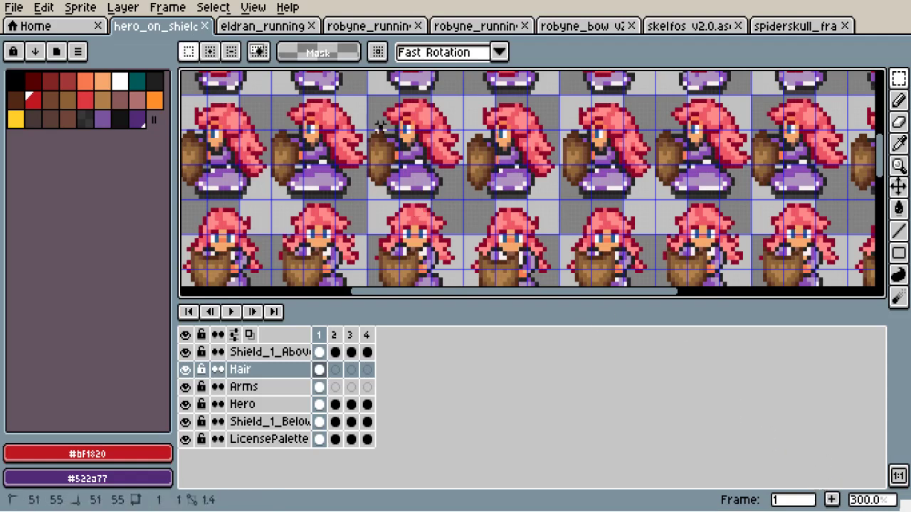
pyautogui.moveTo(429, 167); pyautogui.dragTo(517, 238)
pyautogui.moveTo(469, 228)
pyautogui.mouseDown()
pyautogui.moveTo(498, 204)
pyautogui.moveTo(466, 240)
pyautogui.mouseUp()
pyautogui.hotkey('ctrl', 'z')
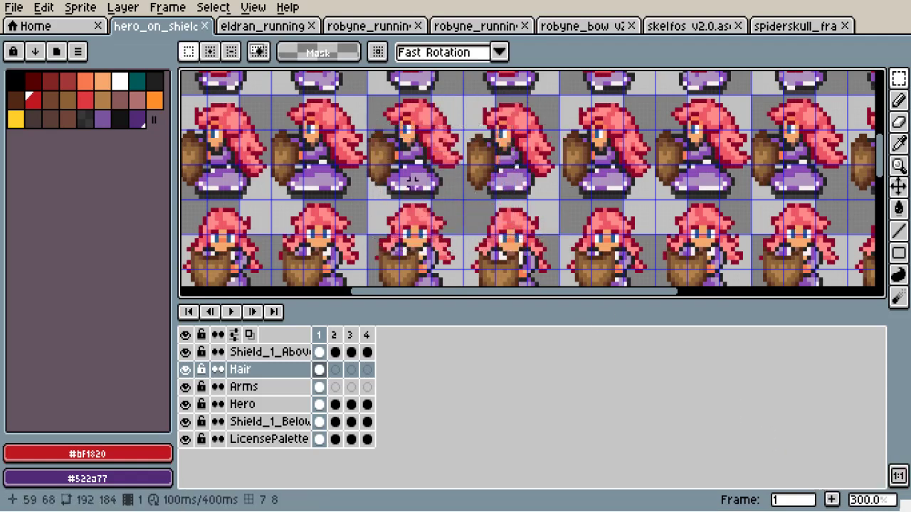
# Marquee the third middle-row sprite's hair, lift it with Ctrl+T, nudge it around and return it.
pyautogui.moveTo(399, 148); pyautogui.dragTo(464, 236)
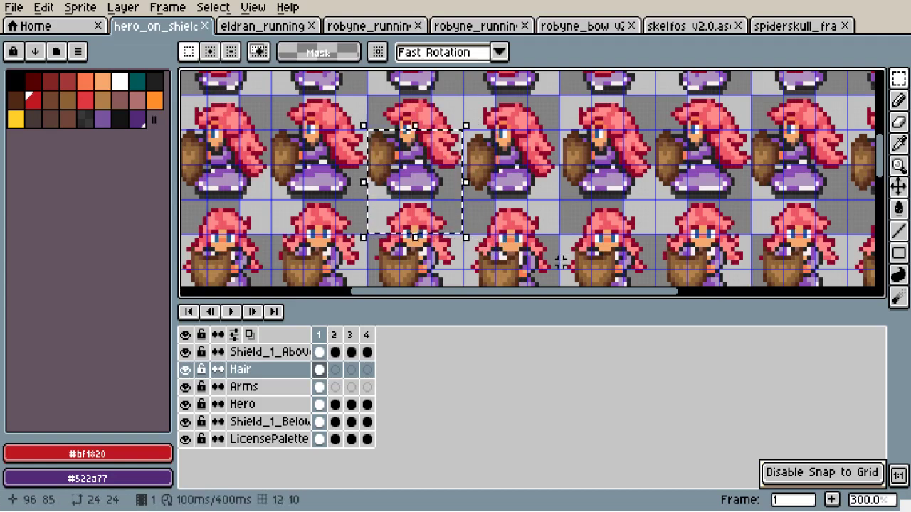
pyautogui.hotkey('ctrl', 't')
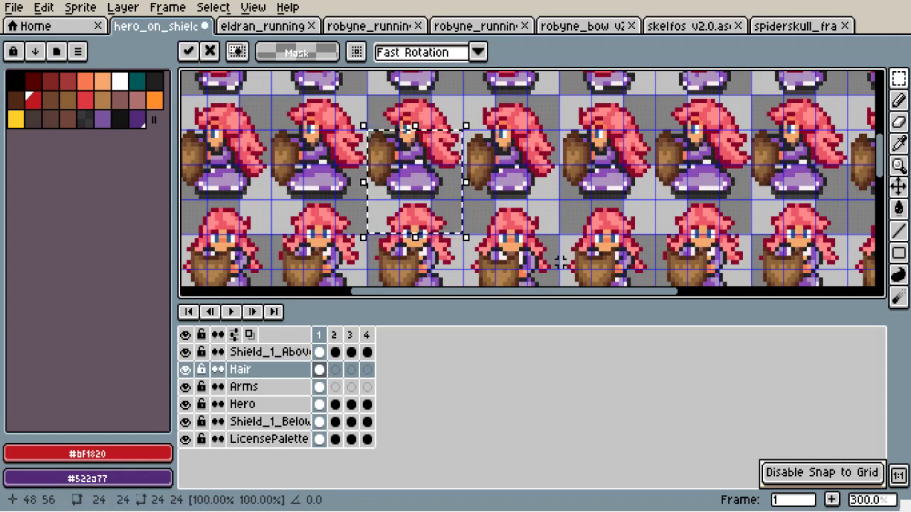
pyautogui.press('Right')
pyautogui.press('Right')
pyautogui.press('Right')
pyautogui.press('Right')
pyautogui.press('Right')
pyautogui.press('Right')
pyautogui.press('Right')
pyautogui.press('Right')
pyautogui.press('Right')
pyautogui.press('Right')
pyautogui.press('Right')
pyautogui.press('Right')
pyautogui.press('Right')
pyautogui.press('Right')
pyautogui.press('Right')
pyautogui.press('Right')
pyautogui.press('Right')
pyautogui.press('Right')
pyautogui.press('Right')
pyautogui.press('Right')
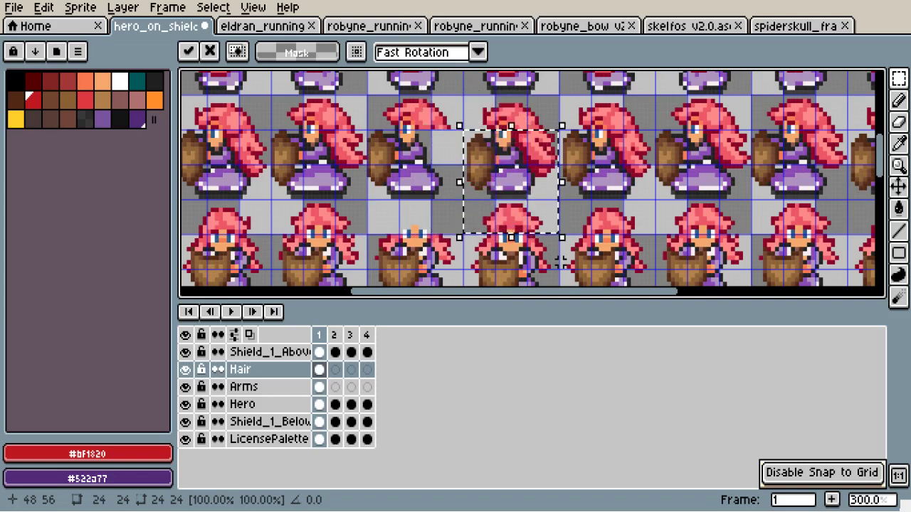
pyautogui.press('Up')
pyautogui.press('Up')
pyautogui.press('Up')
pyautogui.press('Up')
pyautogui.press('Up')
pyautogui.press('Up')
pyautogui.press('Up')
pyautogui.press('Up')
pyautogui.press('Up')
pyautogui.press('Up')
pyautogui.press('Left')
pyautogui.press('Left')
pyautogui.press('Left')
pyautogui.press('Left')
pyautogui.press('Left')
pyautogui.press('Left')
pyautogui.press('Left')
pyautogui.press('Left')
pyautogui.press('Left')
pyautogui.press('Left')
pyautogui.press('Left')
pyautogui.press('Left')
pyautogui.press('Left')
pyautogui.press('Left')
pyautogui.press('Left')
pyautogui.press('Left')
pyautogui.press('Left')
pyautogui.press('Left')
pyautogui.press('Left')
pyautogui.press('Left')
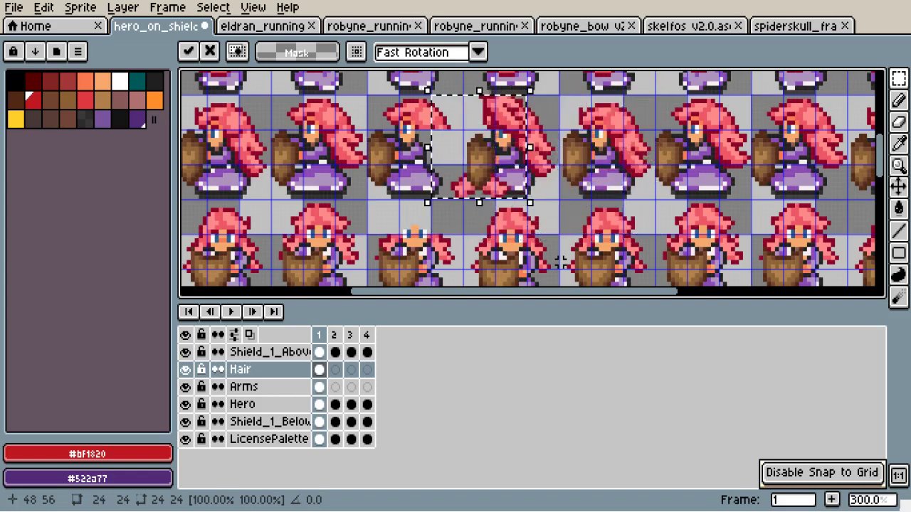
pyautogui.press('Left')
pyautogui.press('Left')
pyautogui.press('Left')
pyautogui.press('Left')
pyautogui.press('Left')
pyautogui.press('Left')
pyautogui.press('Left')
pyautogui.press('Left')
pyautogui.press('Left')
pyautogui.press('Left')
pyautogui.press('Left')
pyautogui.press('Left')
pyautogui.press('Left')
pyautogui.press('Left')
pyautogui.press('Left')
pyautogui.press('Left')
pyautogui.press('Left')
pyautogui.press('Left')
pyautogui.press('Left')
pyautogui.press('Left')
pyautogui.press('Down')
pyautogui.press('Down')
pyautogui.press('Down')
pyautogui.press('Down')
pyautogui.press('Down')
pyautogui.press('Down')
pyautogui.press('Down')
pyautogui.press('Down')
pyautogui.press('Down')
pyautogui.press('Down')
pyautogui.press('Down')
pyautogui.press('Down')
pyautogui.press('Down')
pyautogui.press('Down')
pyautogui.press('Down')
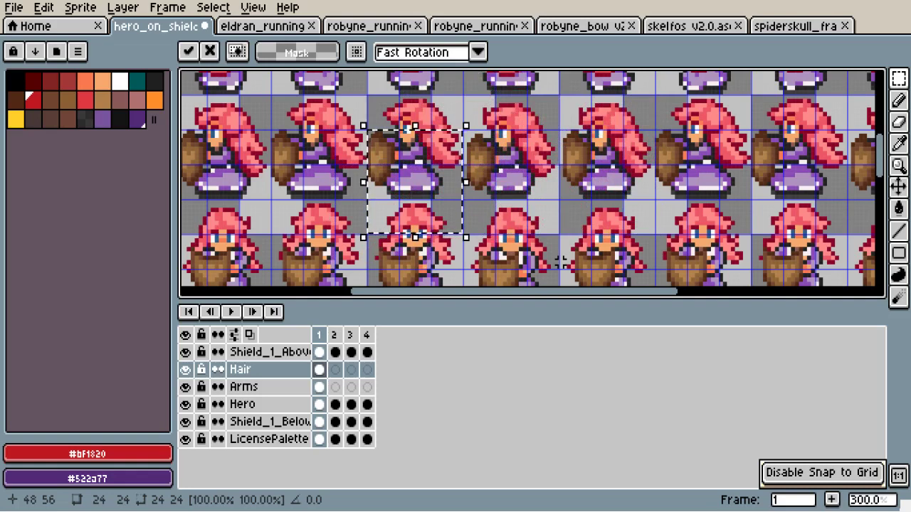
# Drop the hair, trial-paste the second bottom-row sprite's hair onto the third, then undo it.
pyautogui.click(561, 264)
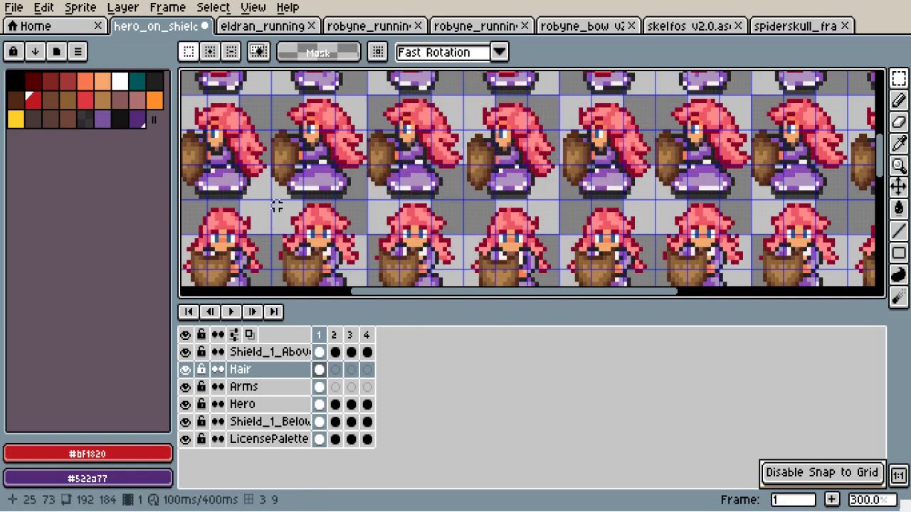
pyautogui.moveTo(277, 206); pyautogui.dragTo(367, 270)
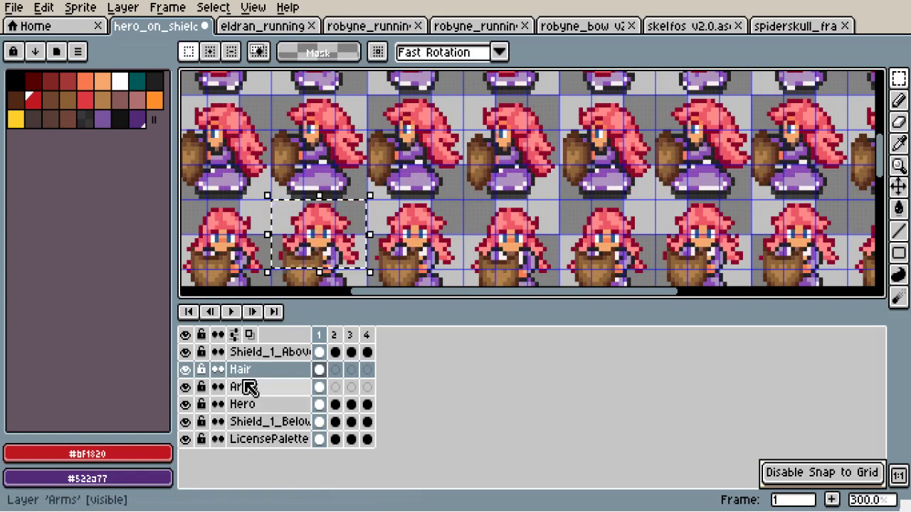
pyautogui.hotkey('ctrl', 'v')
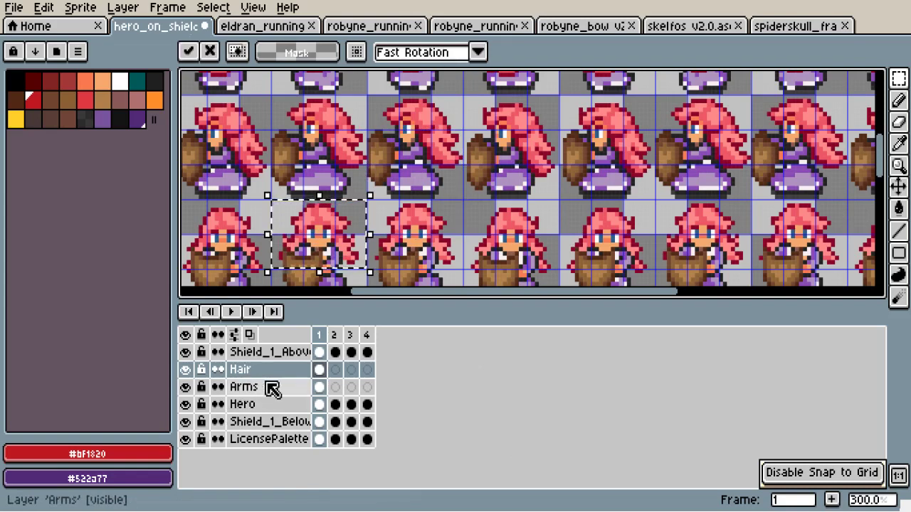
pyautogui.hotkey('ctrl', 'd')
pyautogui.moveTo(376, 207); pyautogui.dragTo(464, 273)
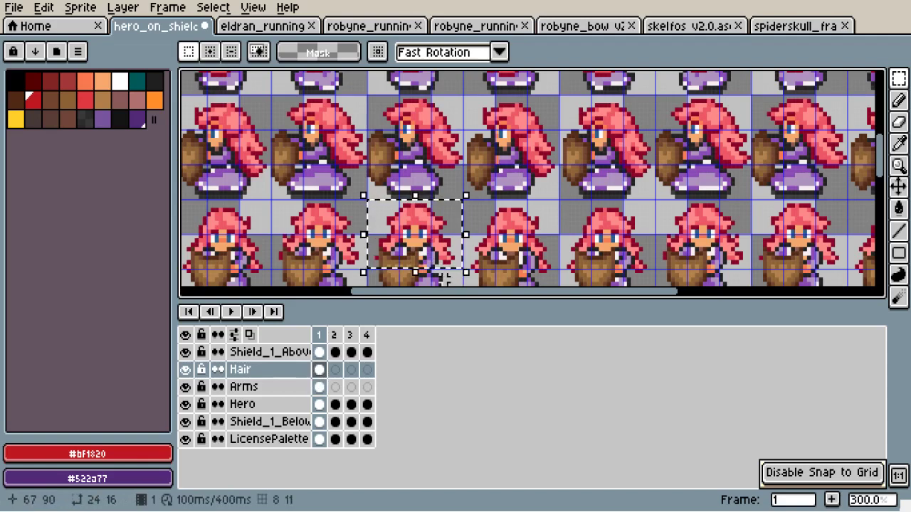
pyautogui.press('Delete')
pyautogui.hotkey('ctrl', 'v')
pyautogui.press('Right')
pyautogui.press('Right')
pyautogui.press('Right')
pyautogui.press('Right')
pyautogui.press('Right')
pyautogui.press('Right')
pyautogui.press('Right')
pyautogui.press('Right')
pyautogui.press('Right')
pyautogui.press('Right')
pyautogui.press('Right')
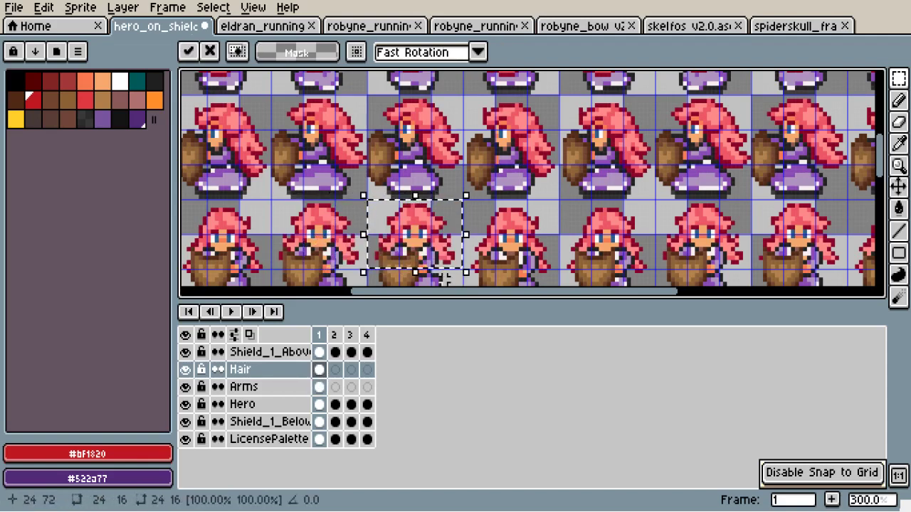
pyautogui.press('Return')
pyautogui.hotkey('ctrl', 'z')
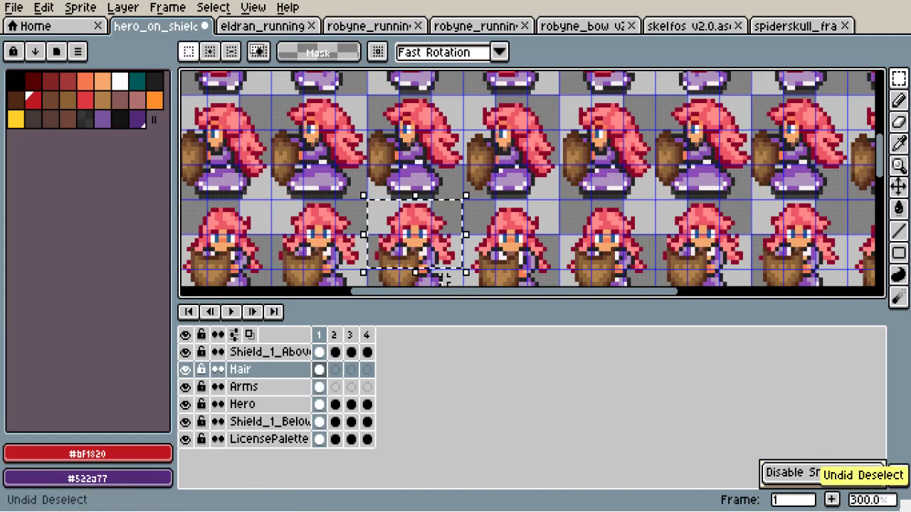
pyautogui.hotkey('ctrl', 'z')
pyautogui.hotkey('ctrl', 'z')
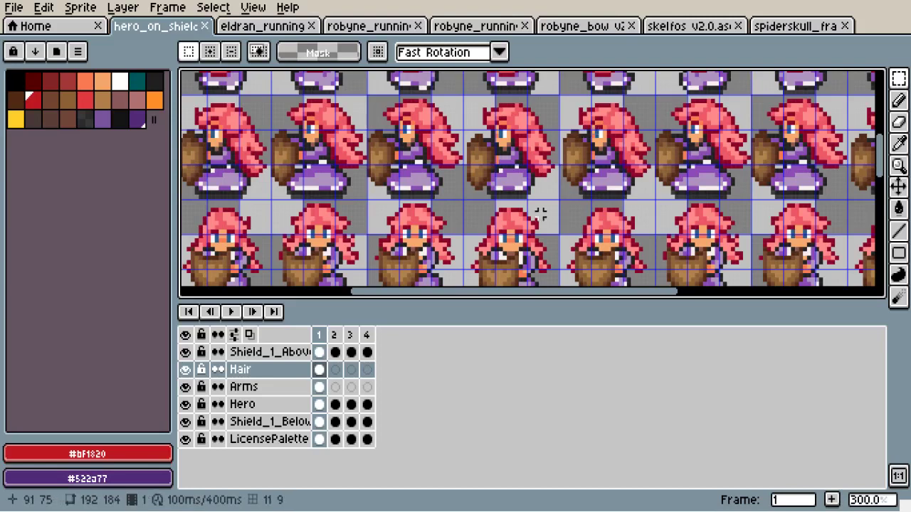
# Select a region spanning several hero frames, drag it right twice, undo both moves and deselect.
pyautogui.scroll(1, 540, 221)
pyautogui.moveTo(404, 116); pyautogui.dragTo(626, 269)
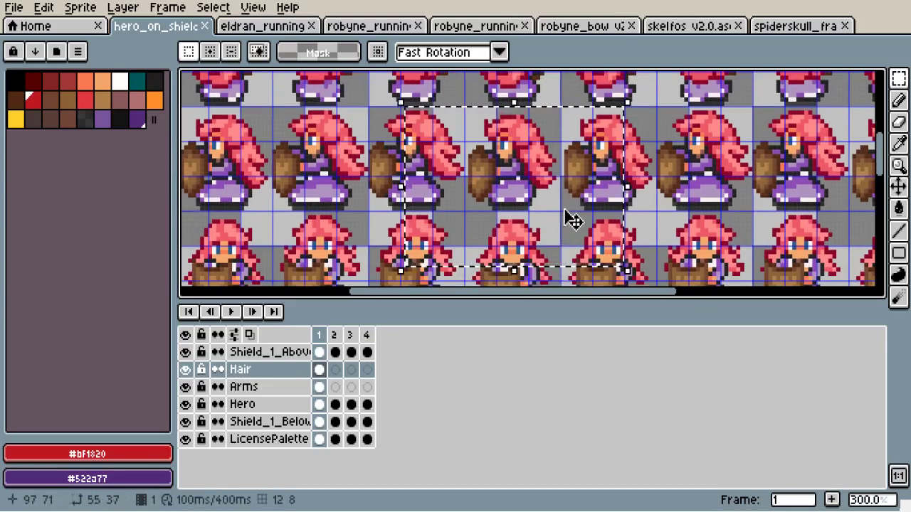
pyautogui.moveTo(564, 221); pyautogui.dragTo(683, 198)
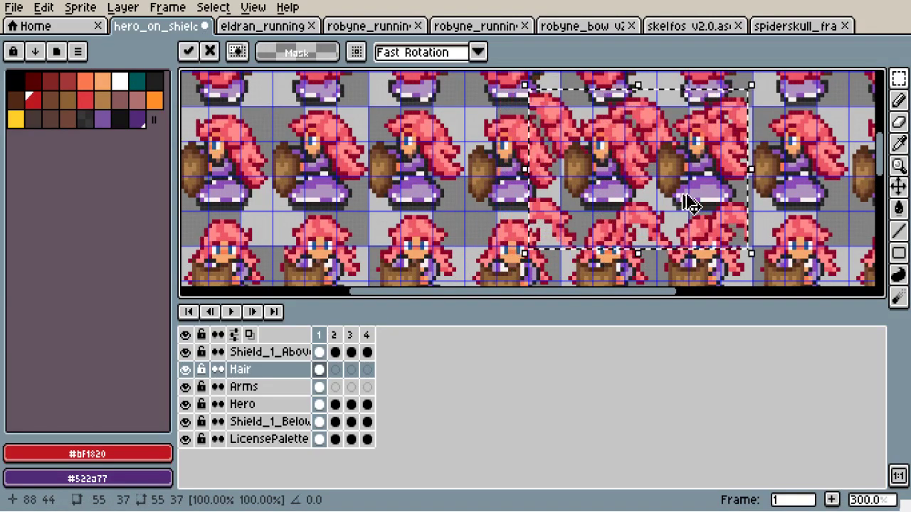
pyautogui.hotkey('ctrl', 'z')
pyautogui.moveTo(506, 186); pyautogui.dragTo(646, 174)
pyautogui.hotkey('ctrl', 'z')
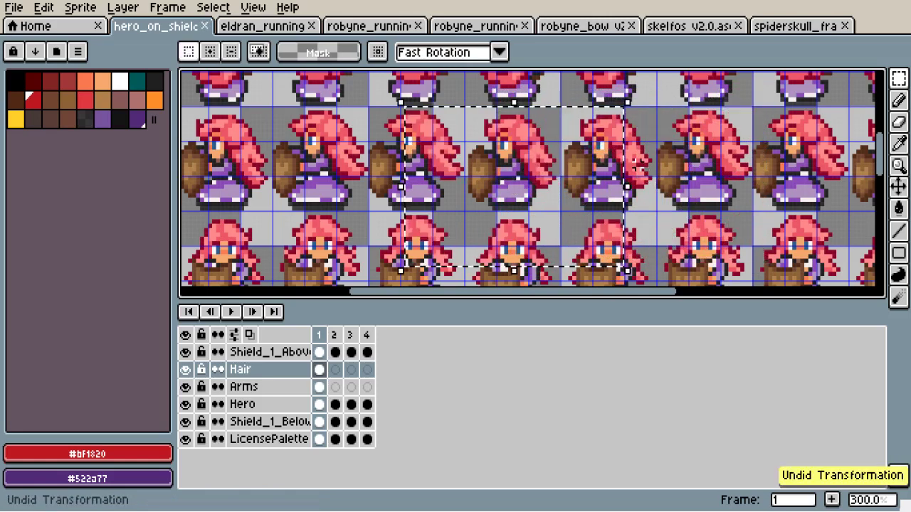
pyautogui.hotkey('ctrl', 'd')
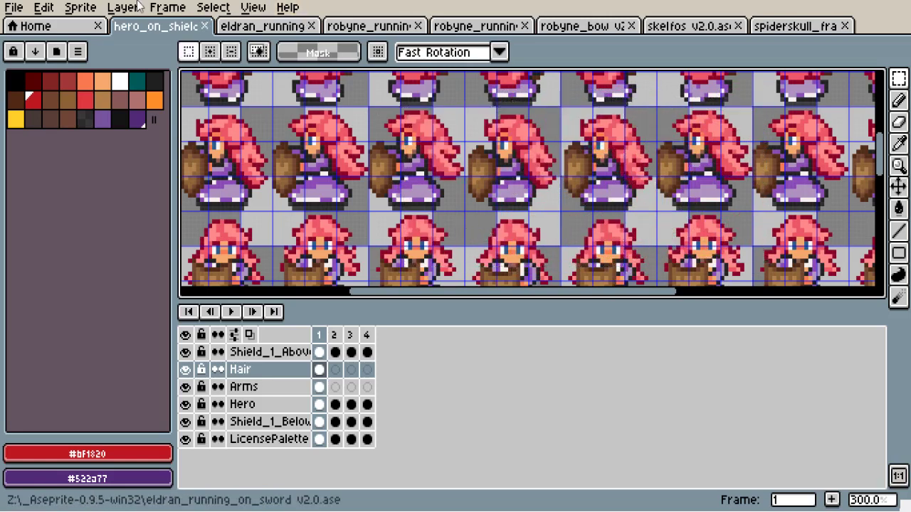
pyautogui.click(83, 8)
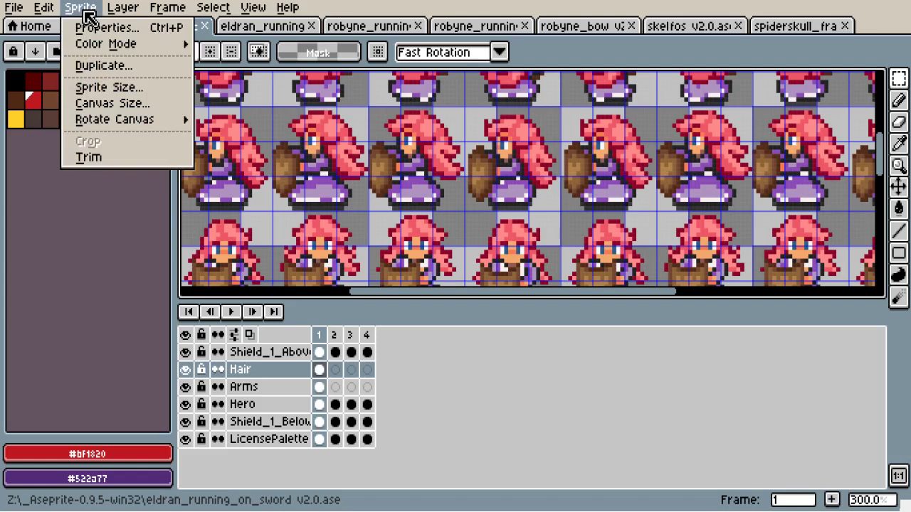
pyautogui.moveTo(44, 10)
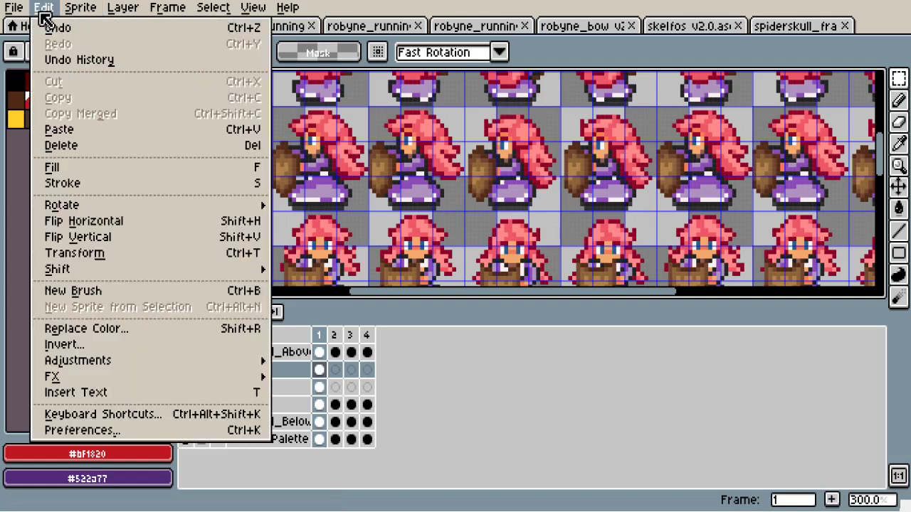
pyautogui.click(85, 414)
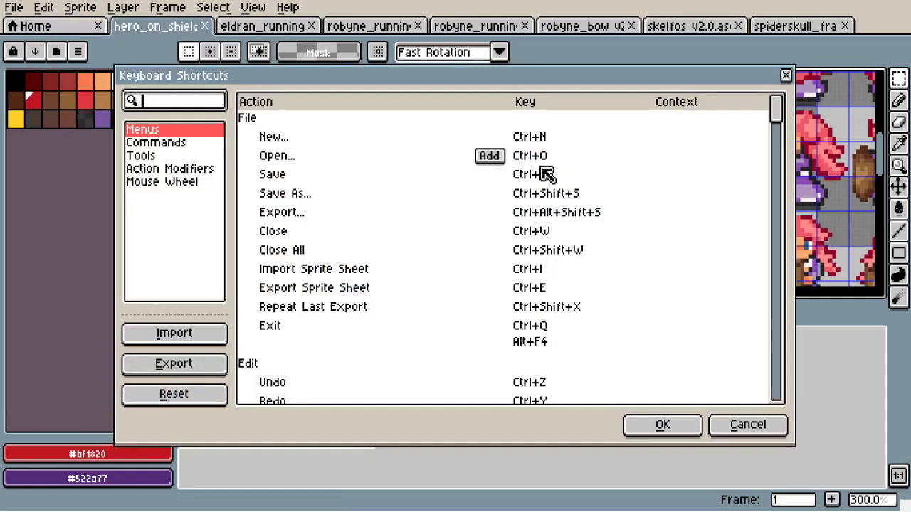
pyautogui.scroll(-5, 640, 146)
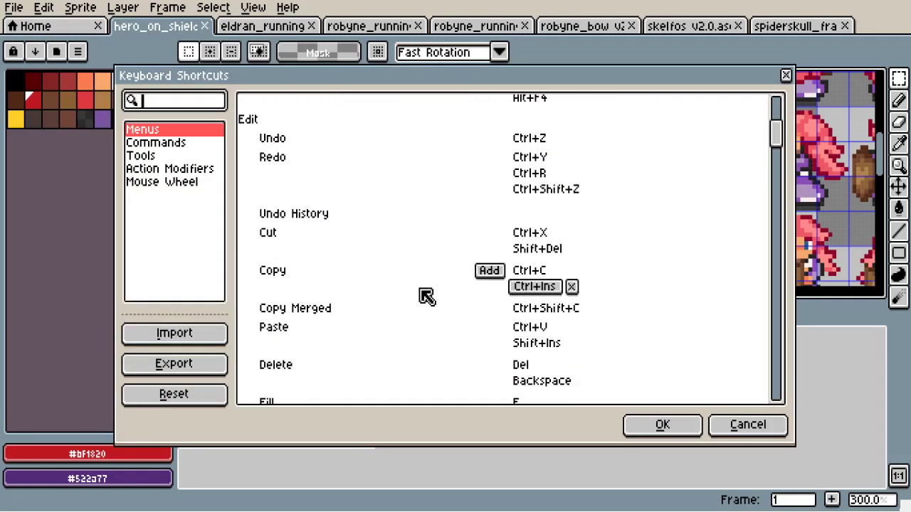
pyautogui.scroll(-2, 431, 301)
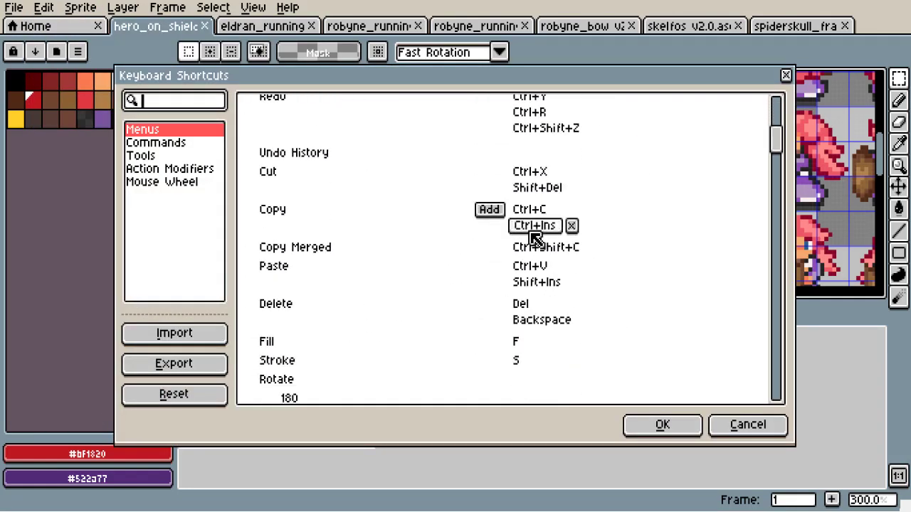
pyautogui.scroll(-20, 559, 285)
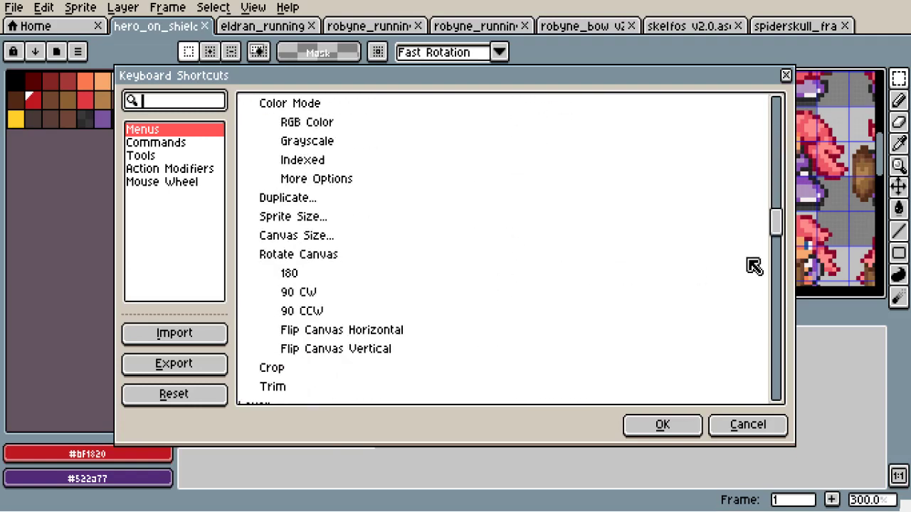
pyautogui.moveTo(778, 227); pyautogui.dragTo(774, 399)
pyautogui.click(758, 427)
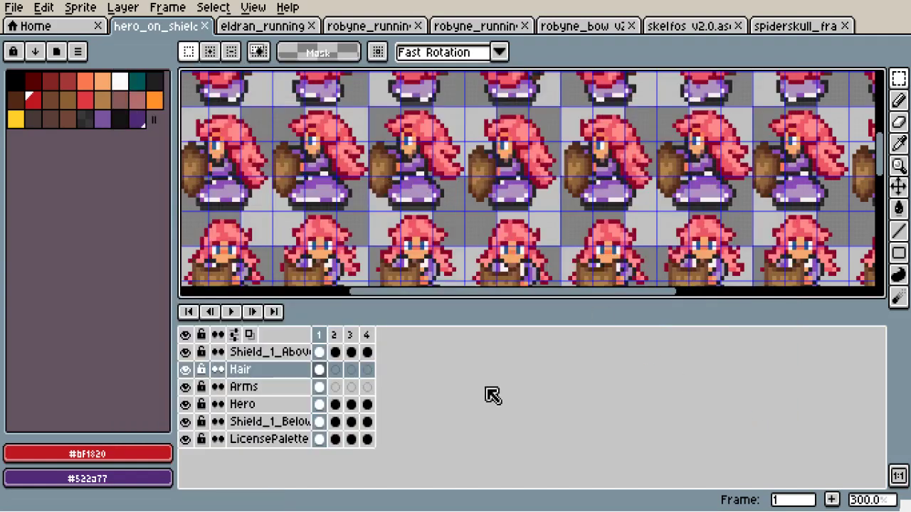